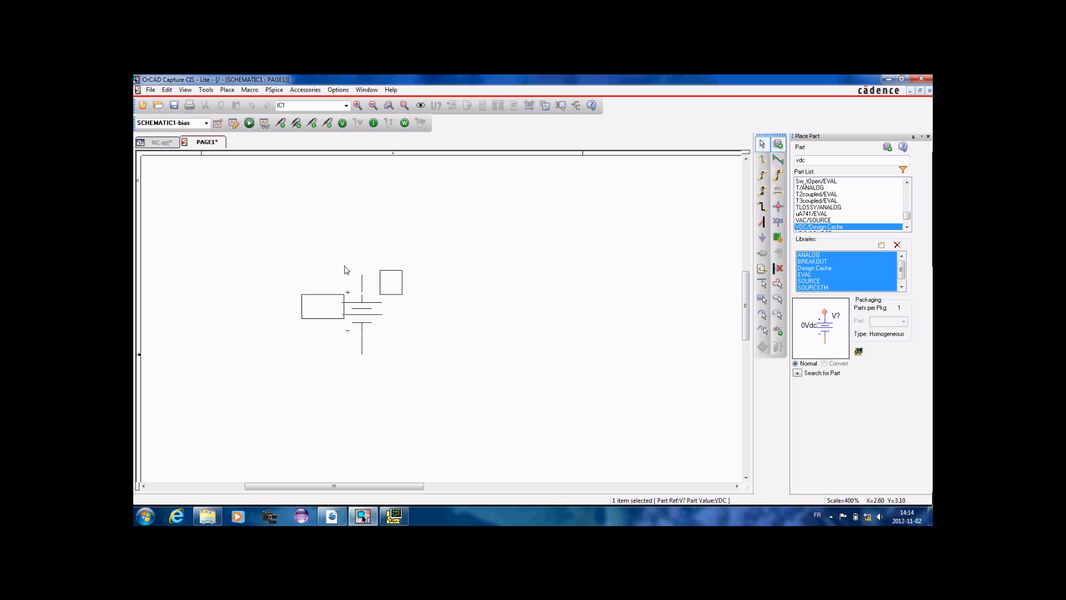
Finish placing the VDC source and add a horizontal resistor R above and to the right of it.
key(Escape)
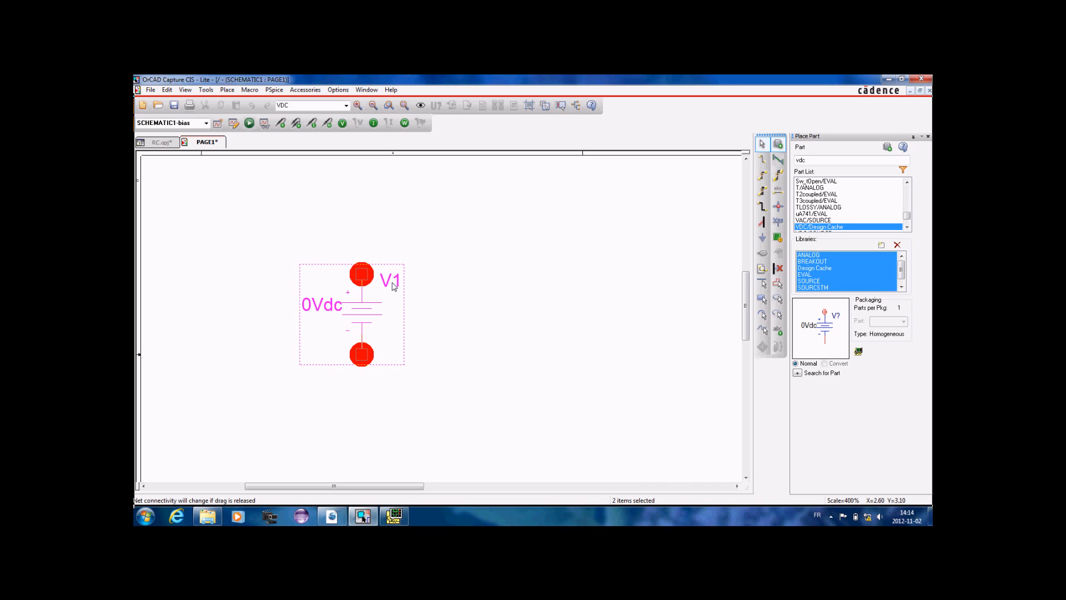
text(p)
text(r)
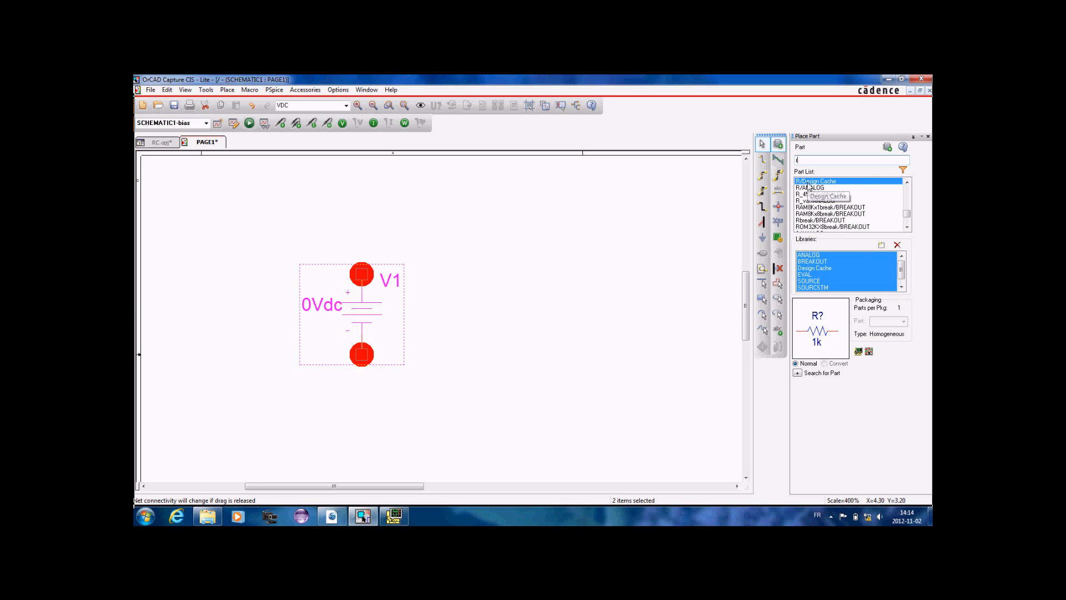
key(Return)
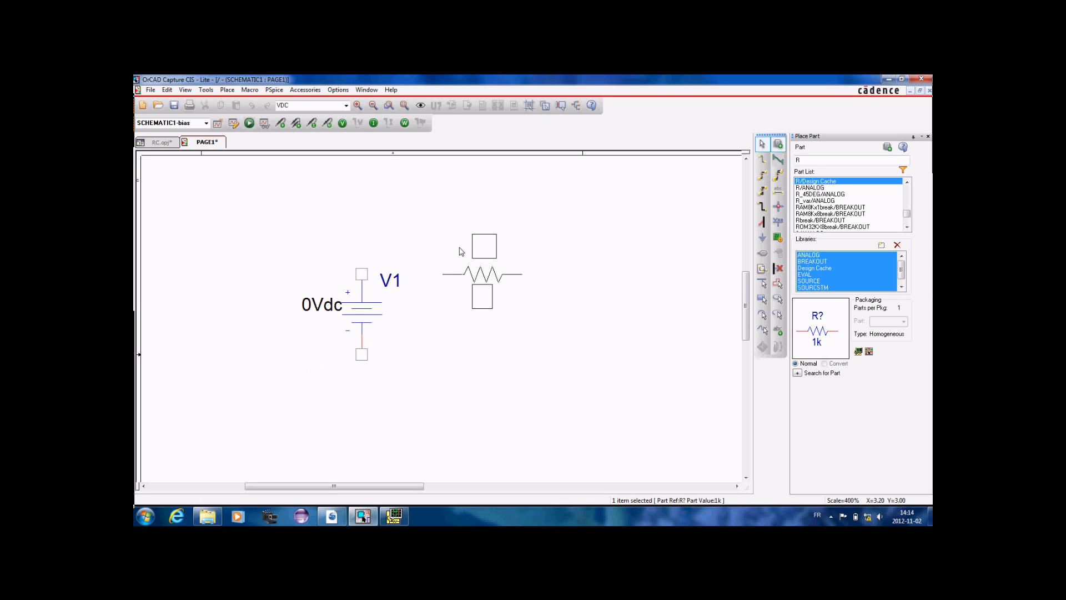
click(459, 253)
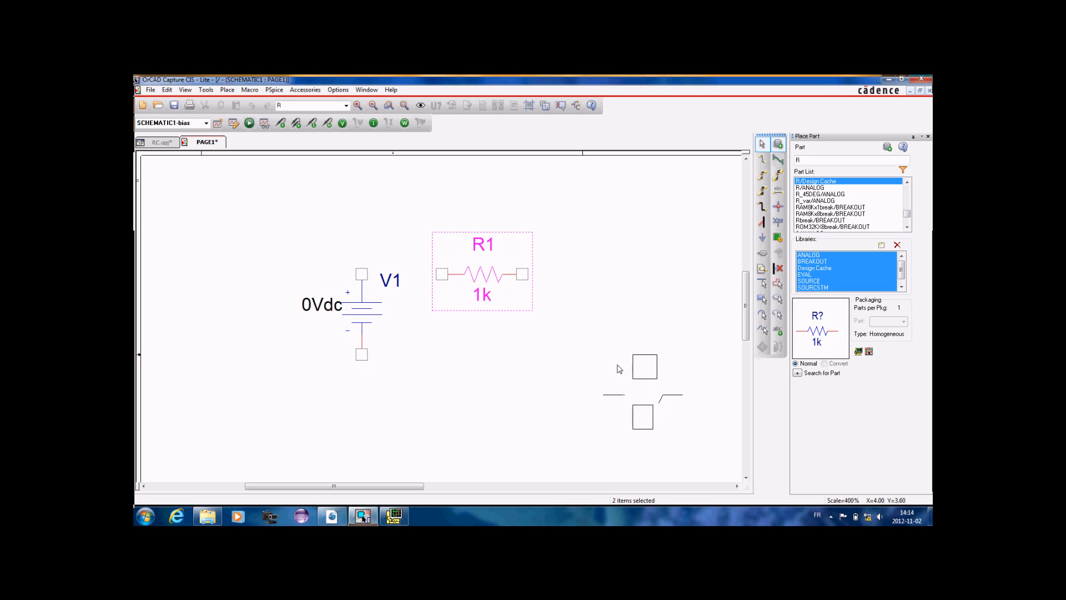
Add a capacitor C, rotated to stand vertically, below and to the right of resistor R1.
text(c)
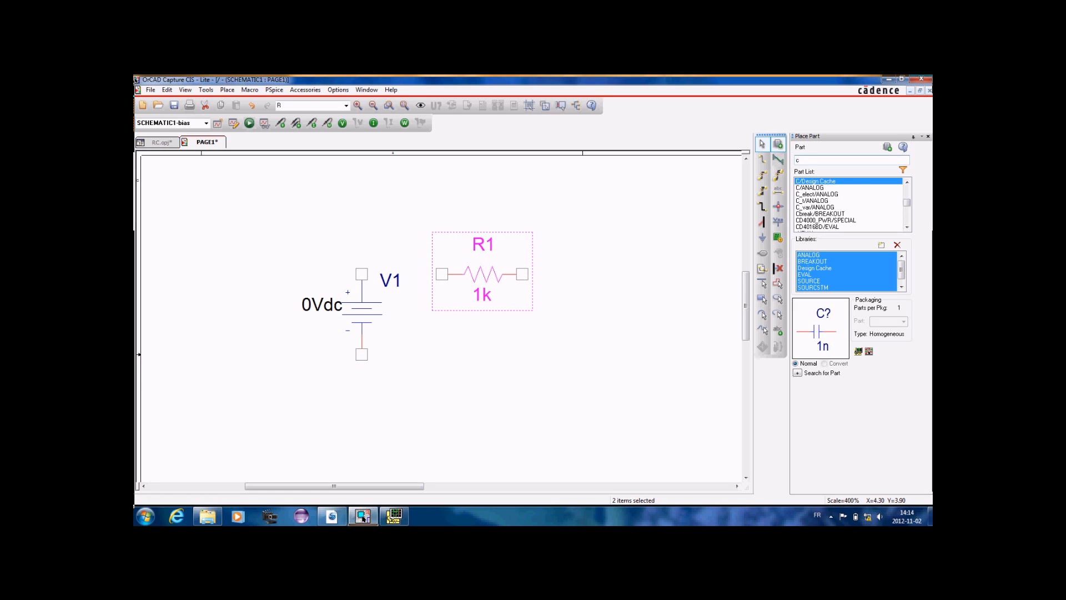
key(Return)
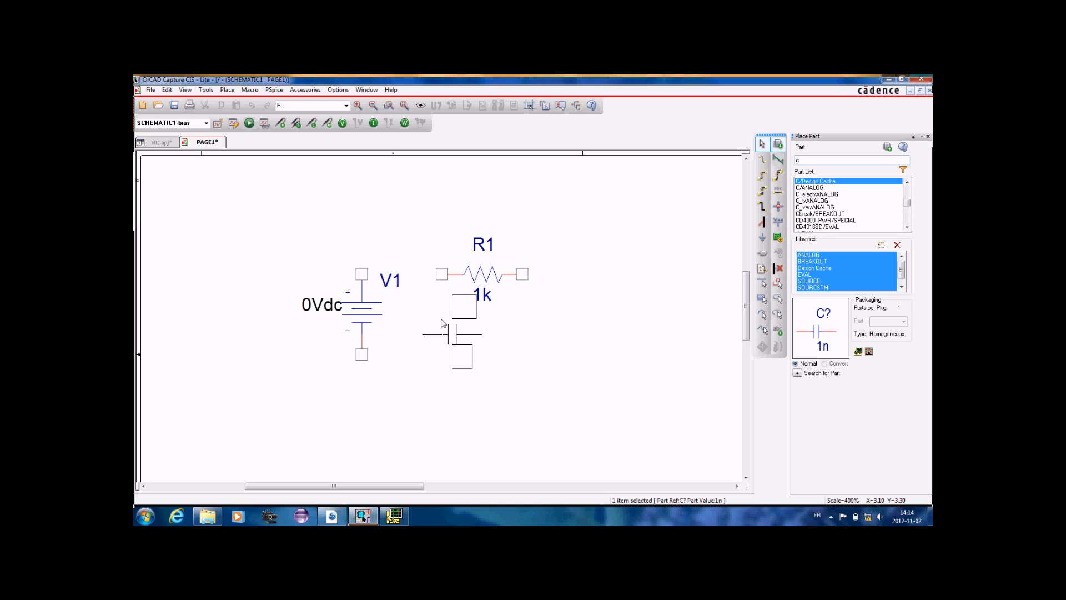
key(r)
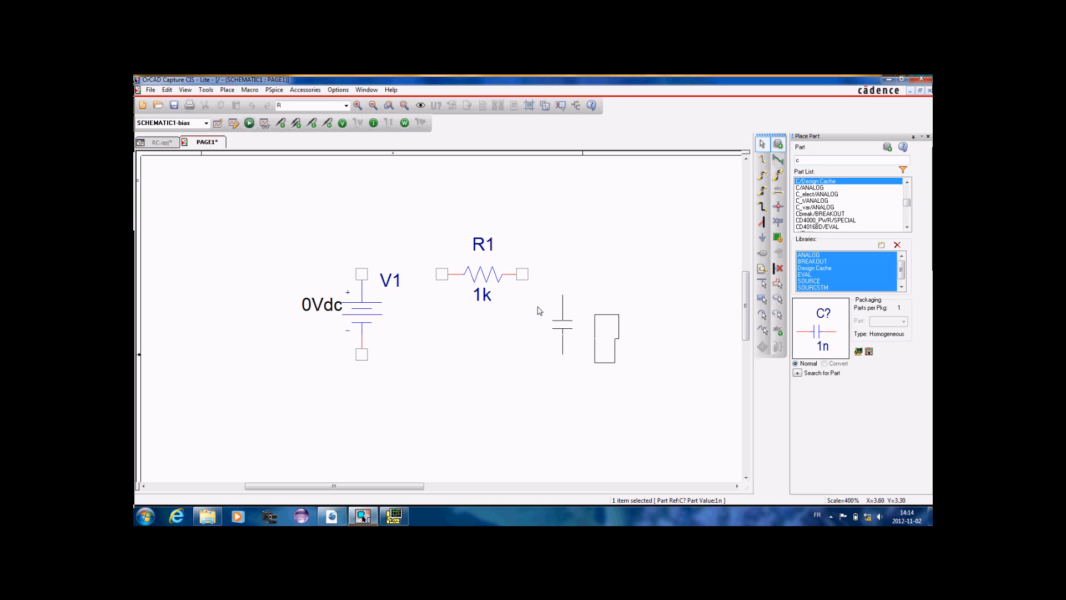
click(549, 314)
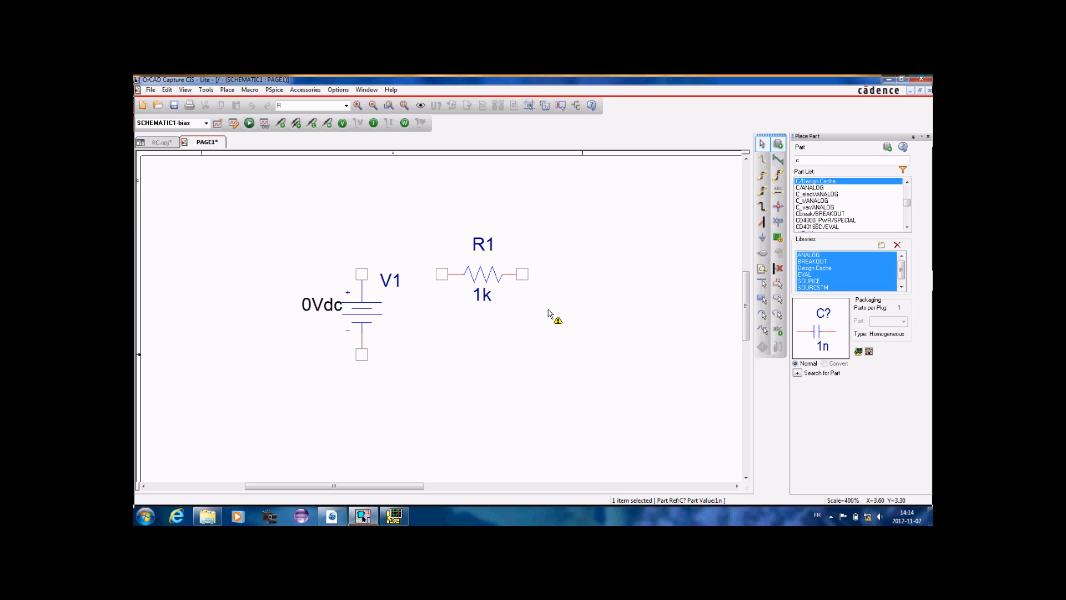
click(440, 406)
Wire V1, R1 and C1 into a closed series loop.
key(w)
click(361, 353)
click(563, 354)
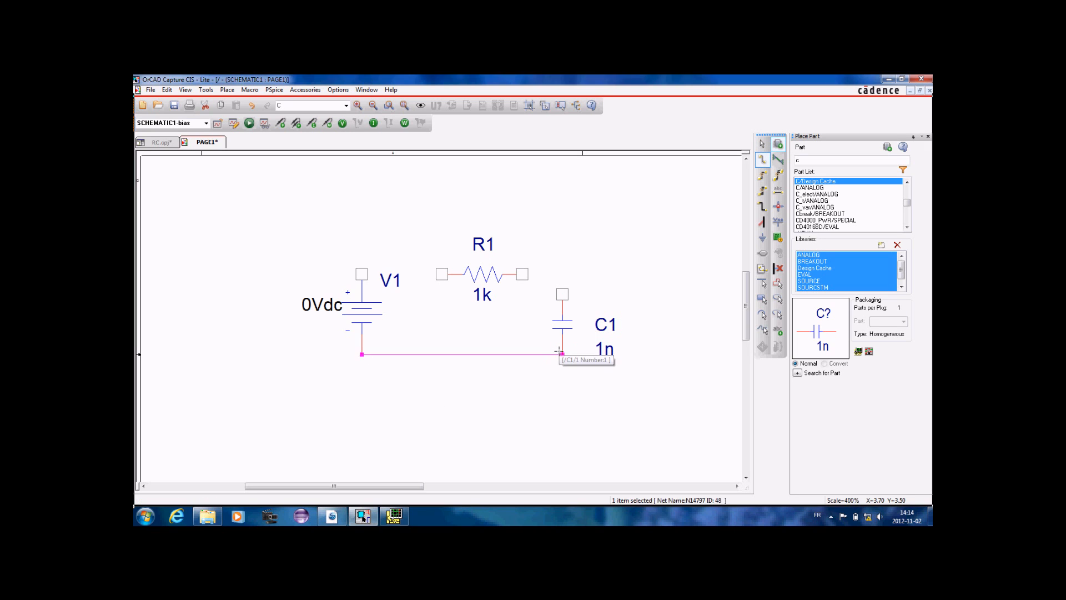
click(563, 294)
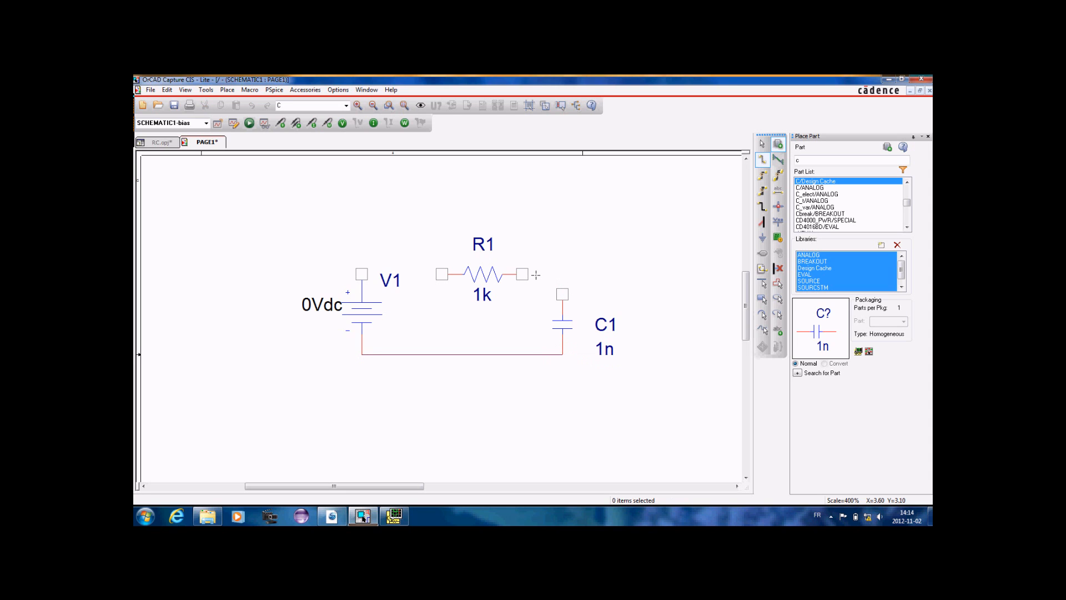
click(522, 274)
click(443, 274)
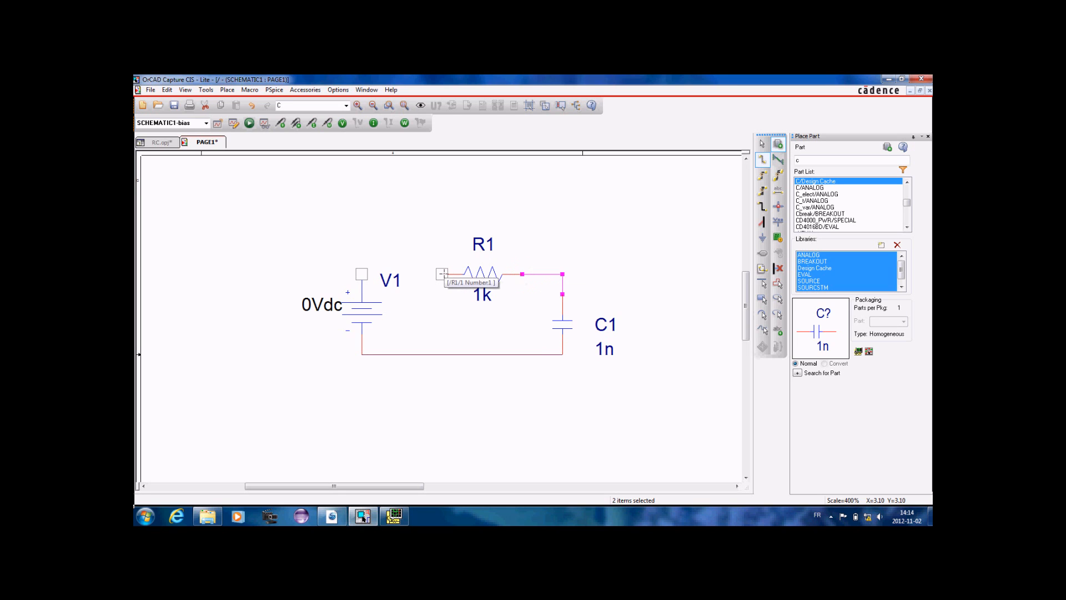
click(361, 274)
key(Escape)
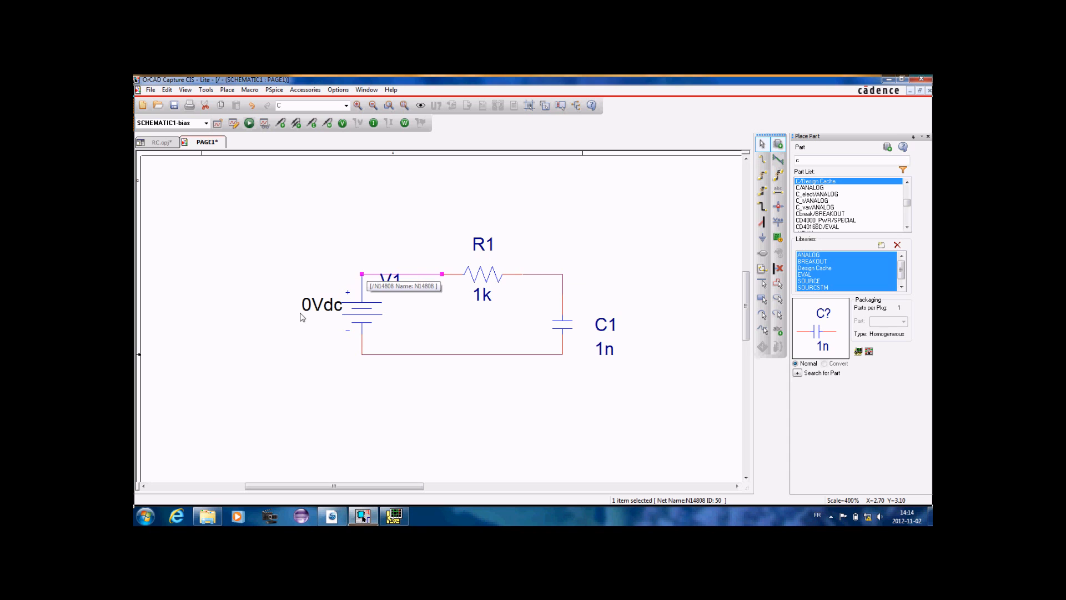
Set the value of source V1 to 10V and the value of resistor R1 to 10K.
click(306, 306)
double_click(307, 305)
text(10)
key(Return)
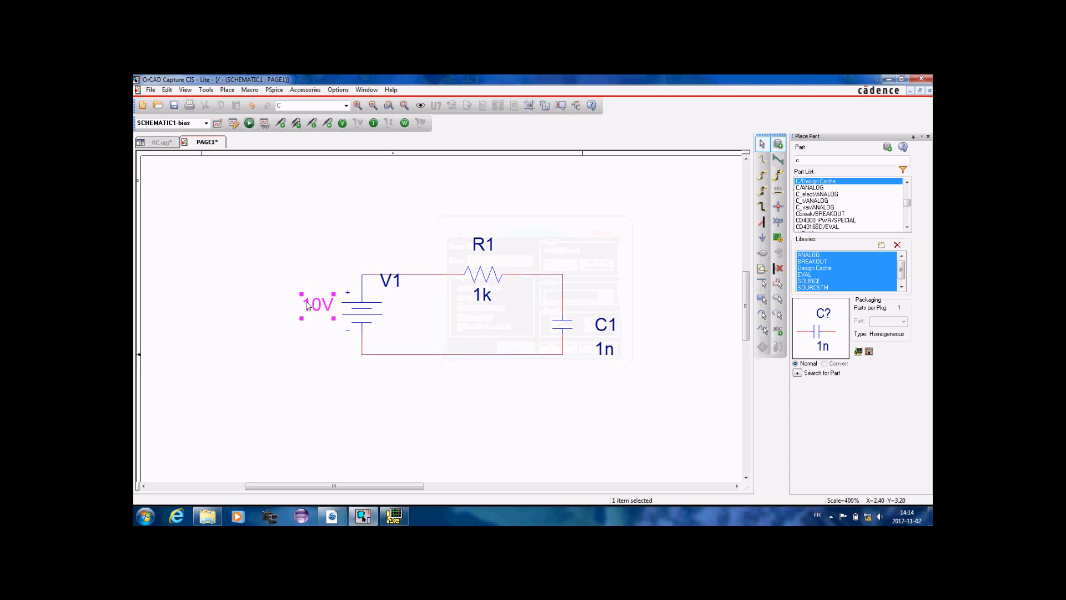
double_click(482, 295)
text(10K)
key(Return)
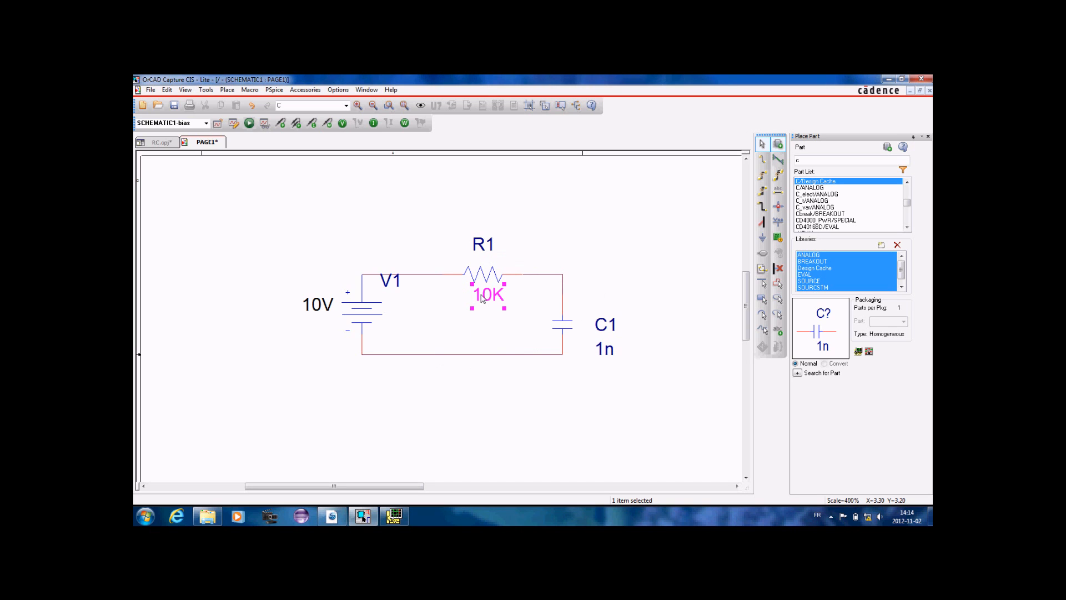
Move the capacitor's reference and value labels closer to its symbol and set its value to 1u.
drag(601, 328, 585, 314)
click(594, 341)
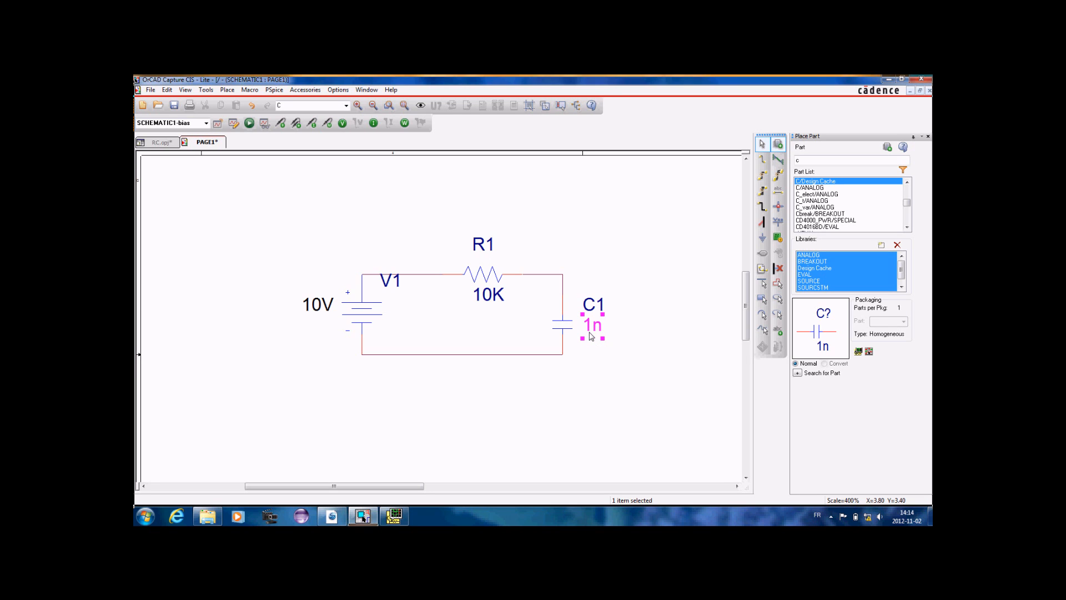
double_click(592, 333)
text(1U)
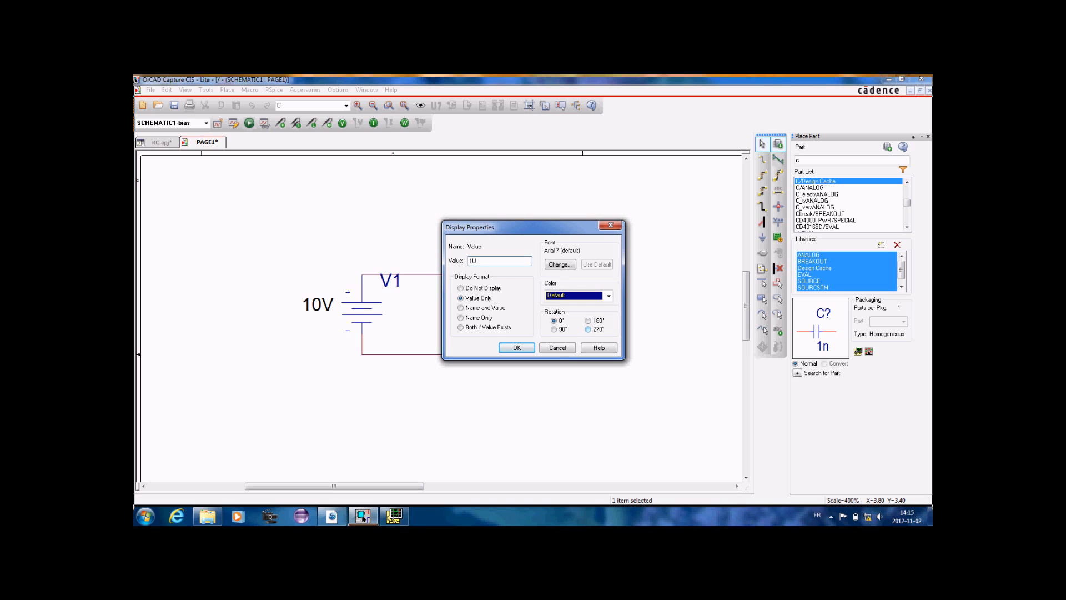
text(u)
key(Return)
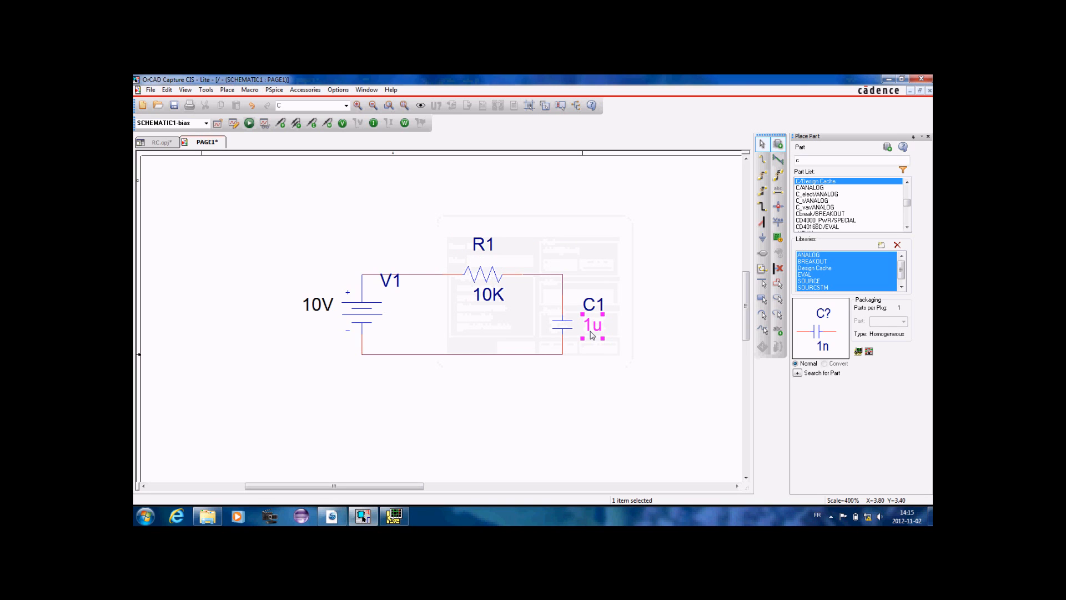
Place the net alias 0 on the lower wire joining V1 and C1.
click(487, 248)
click(577, 262)
text(n)
text(0)
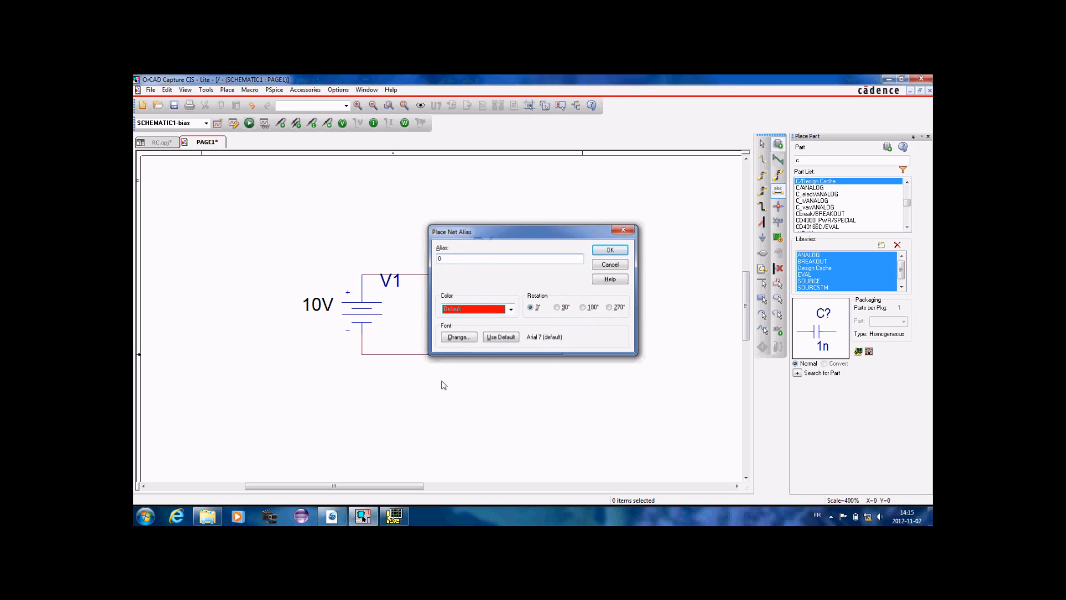
key(Return)
click(444, 356)
key(Escape)
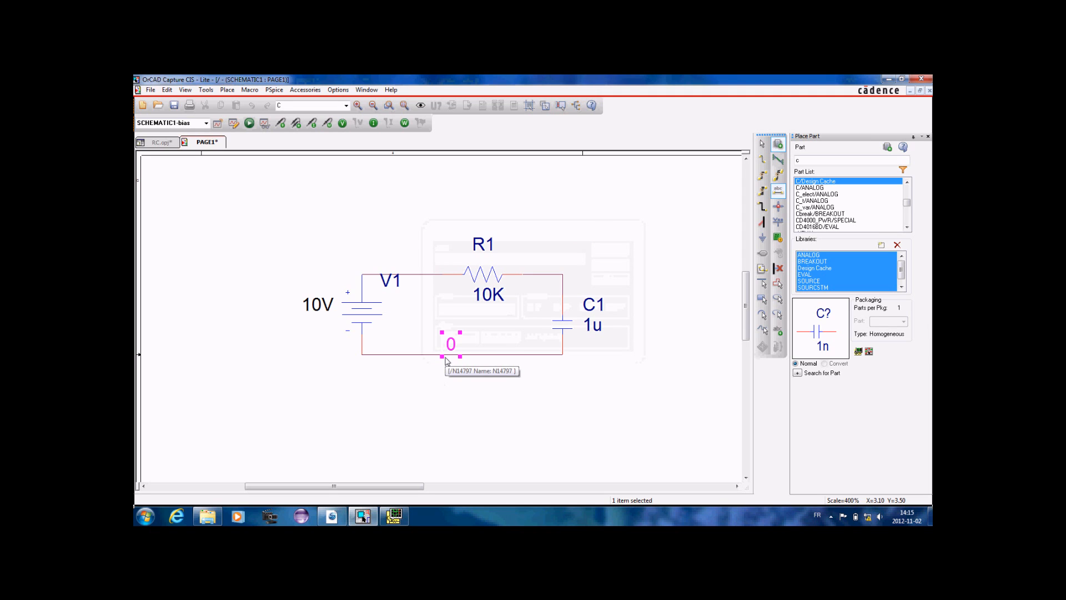
Place the net alias A on the wire between V1 and R1.
key(n)
key(Return)
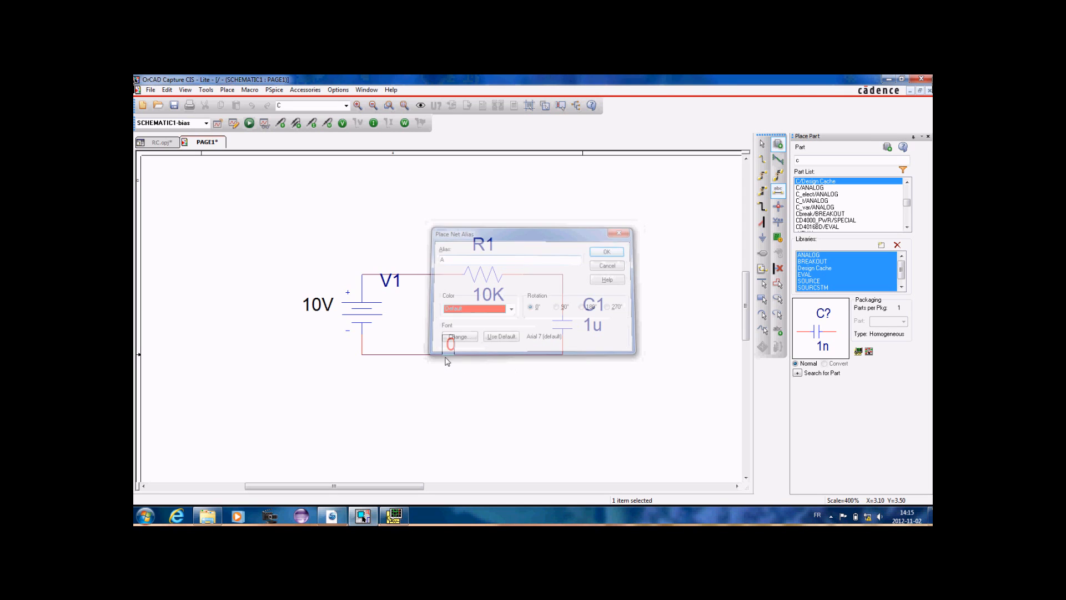
click(421, 273)
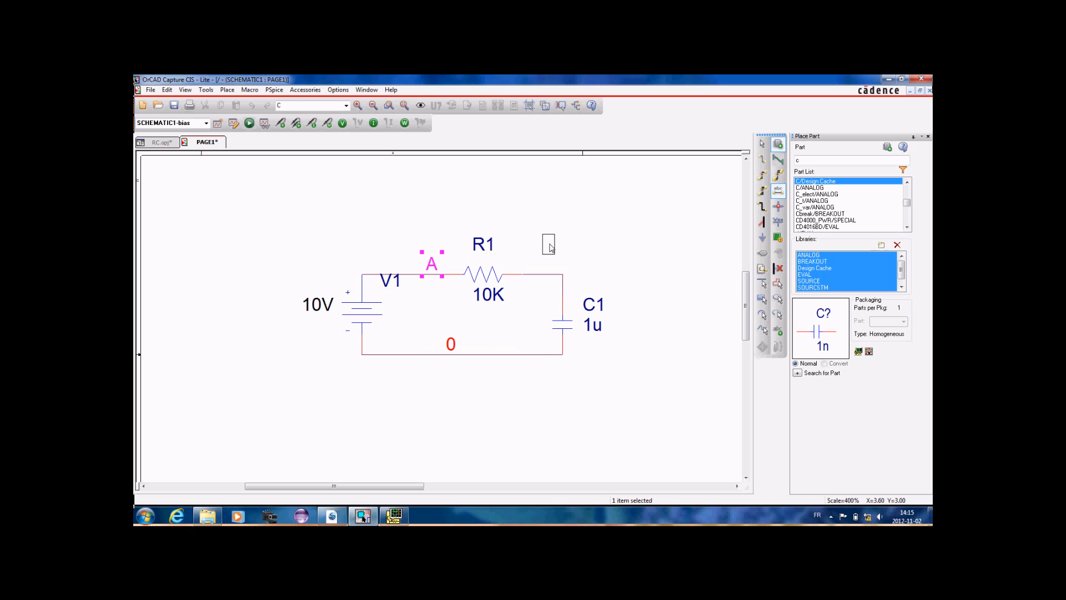
Place the net alias B on the wire between R1 and C1 and shift it slightly toward R1.
key(n)
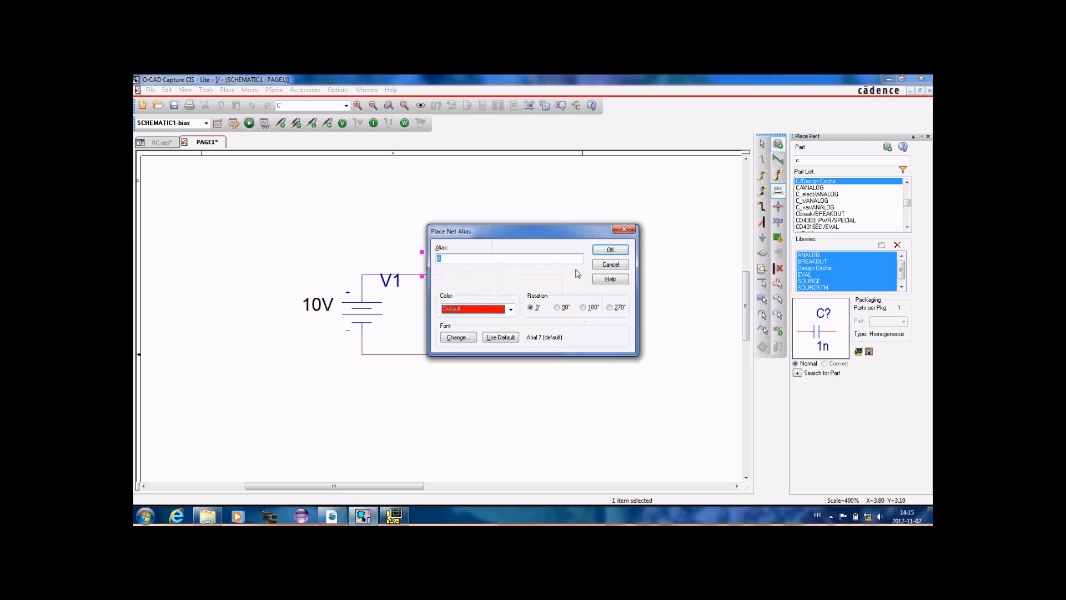
key(Return)
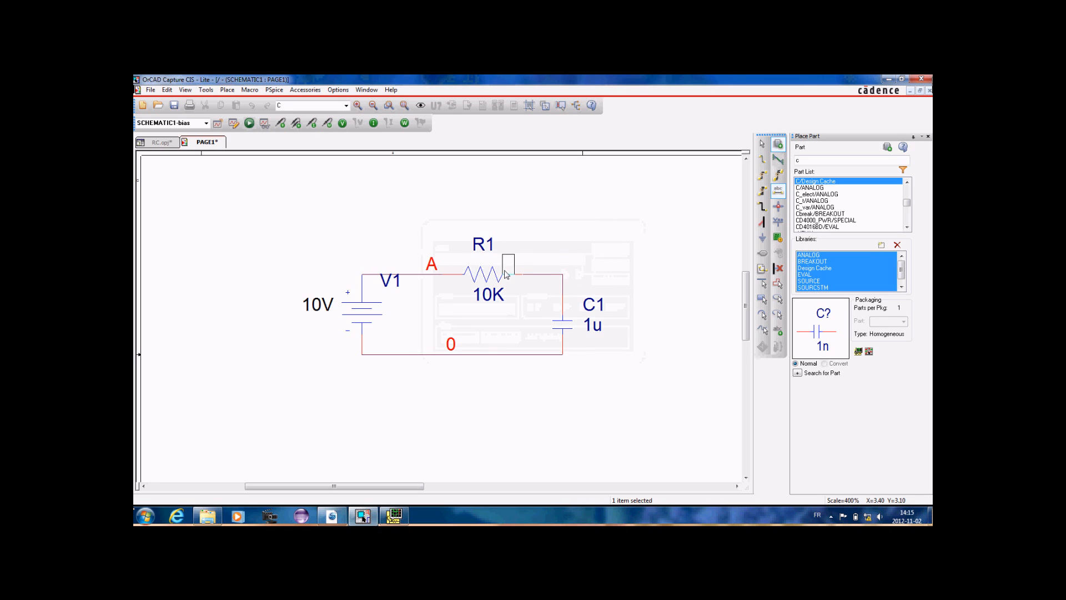
click(537, 274)
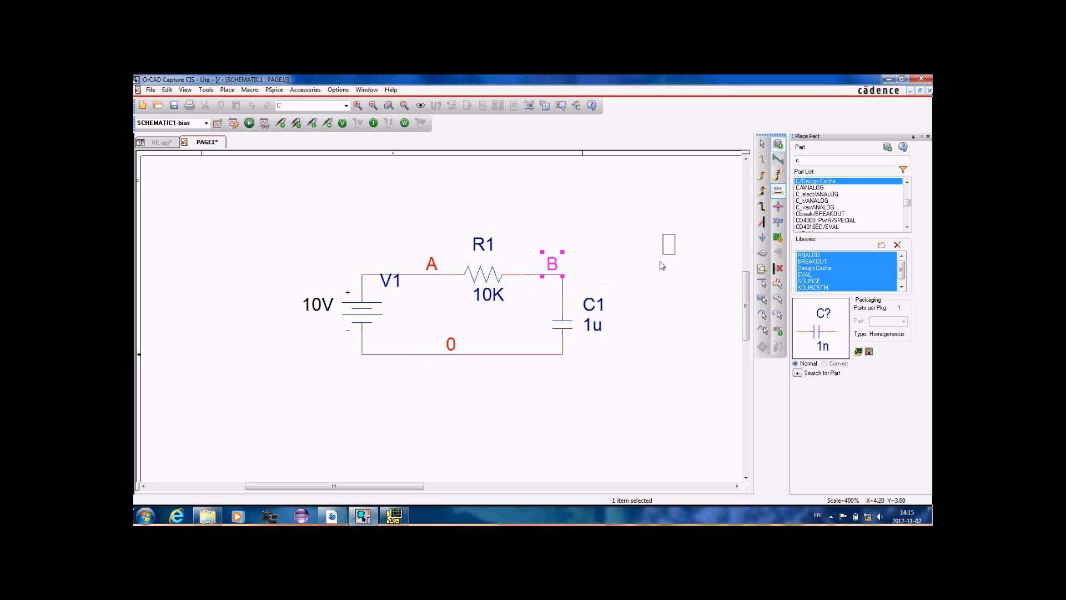
key(Escape)
drag(554, 265, 548, 266)
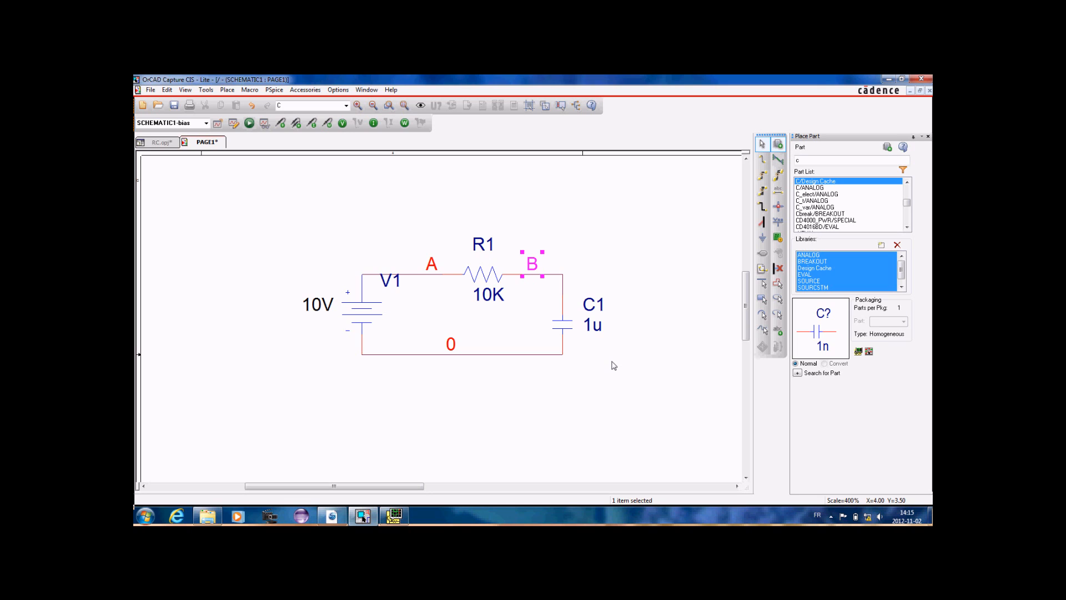
Place an IC1 initial-condition part on the corner of net B directly above capacitor C1.
text(ic1)
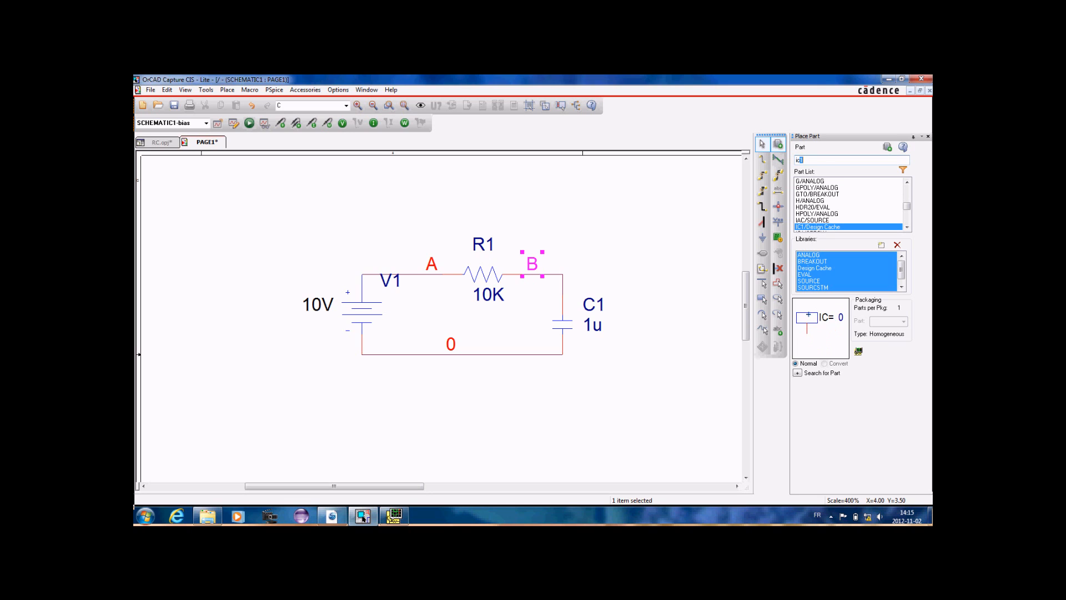
key(Return)
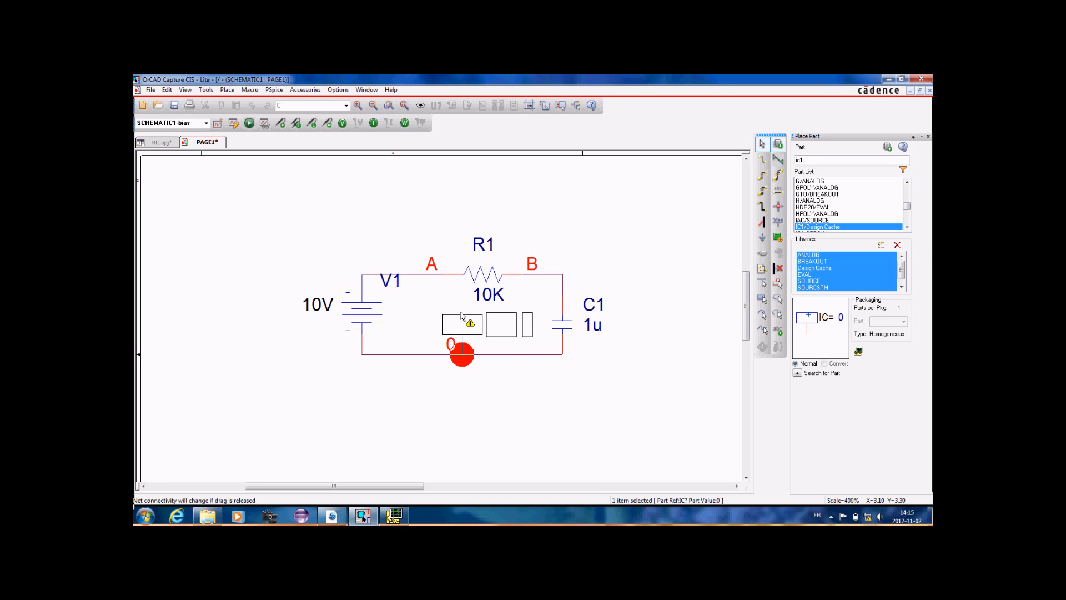
click(551, 245)
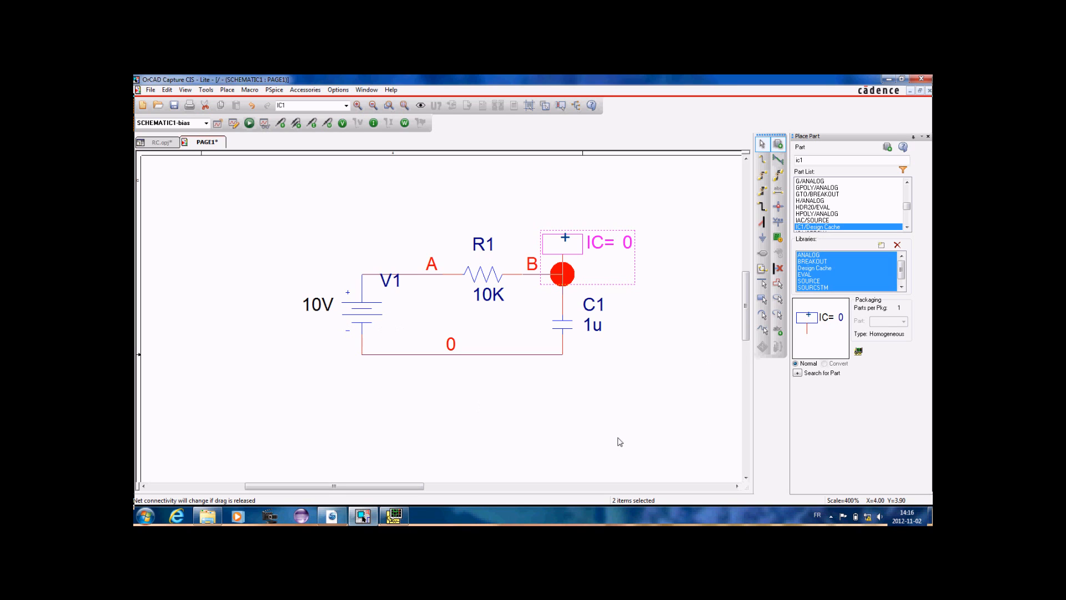
click(602, 413)
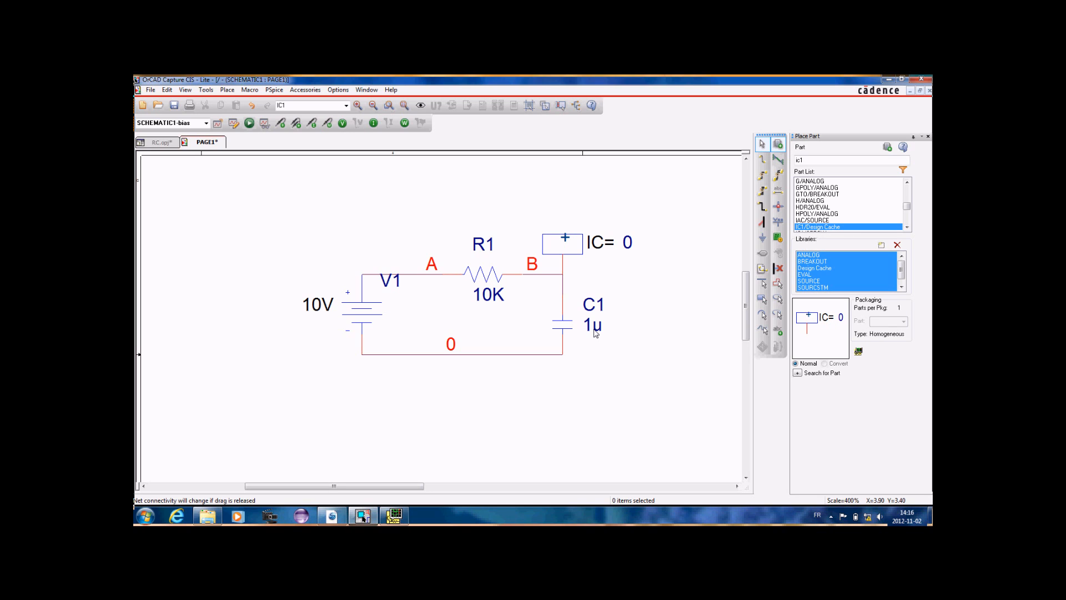
Move the V1 reference label beneath the source's 10V value, clear of the wire.
mouse_move(390, 275)
mouse_down()
mouse_move(320, 338)
mouse_move(369, 261)
mouse_move(391, 258)
mouse_move(390, 271)
mouse_up()
click(391, 277)
drag(339, 326, 310, 324)
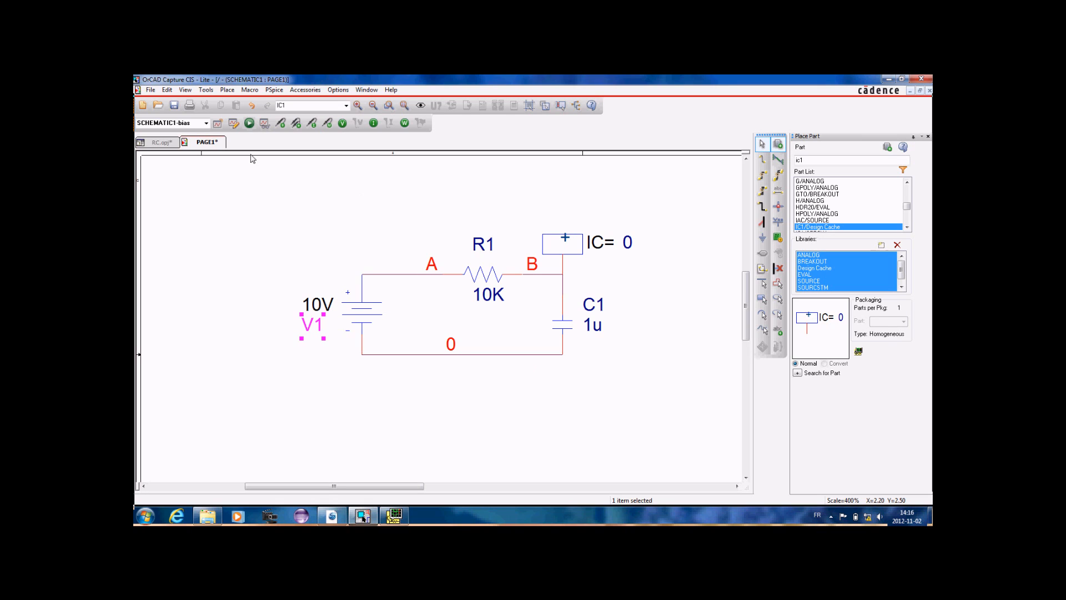
Confirm the simulation profile with Time Domain (Transient) analysis and a run time of 50ms.
click(234, 124)
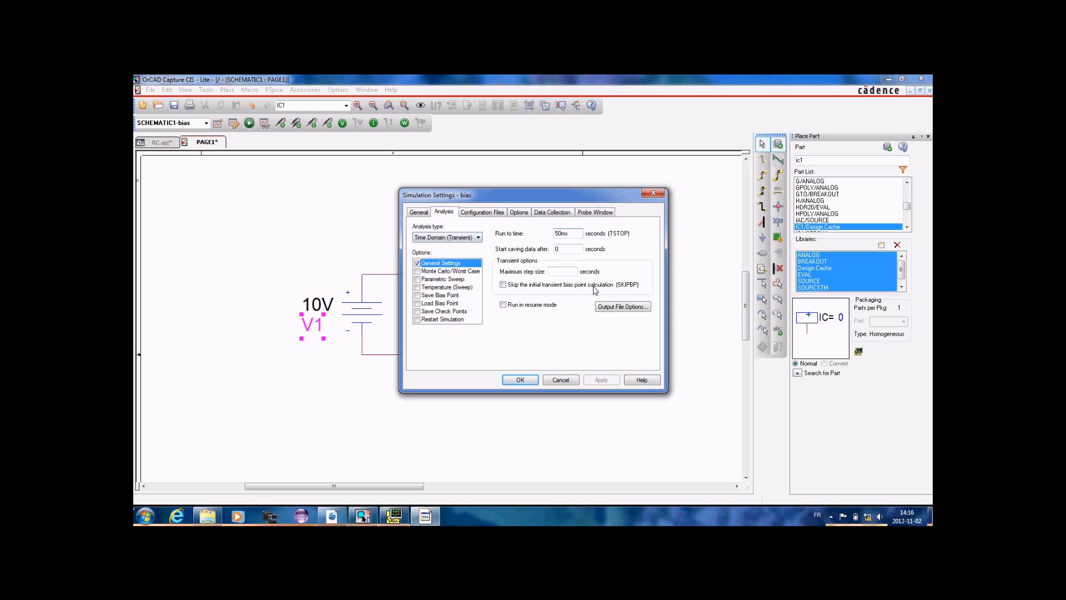
click(522, 380)
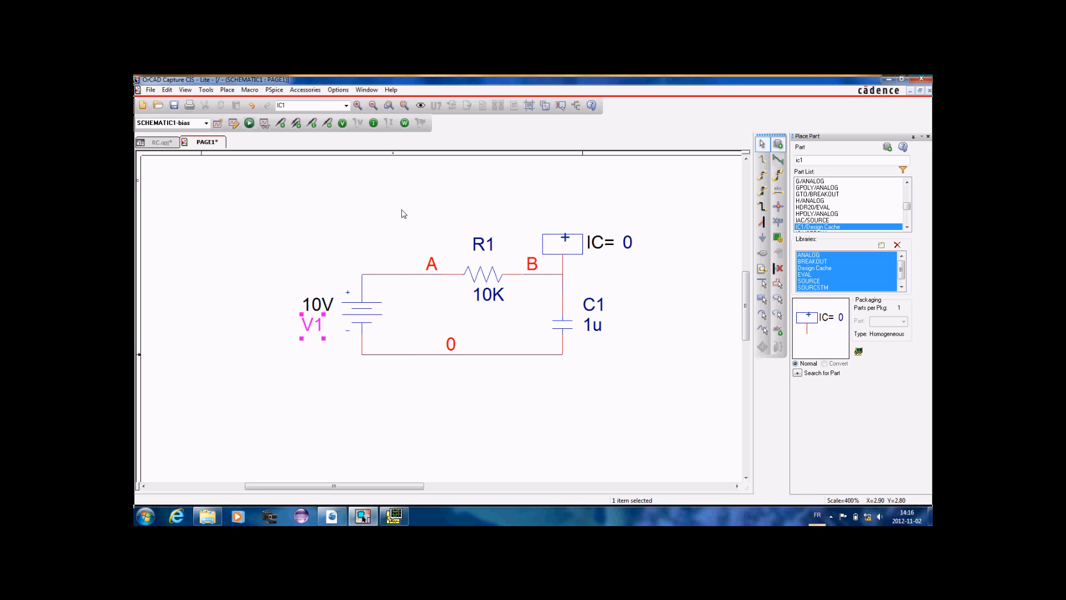
Attach a voltage marker to net B at the top of C1 and run the PSpice simulation.
click(282, 124)
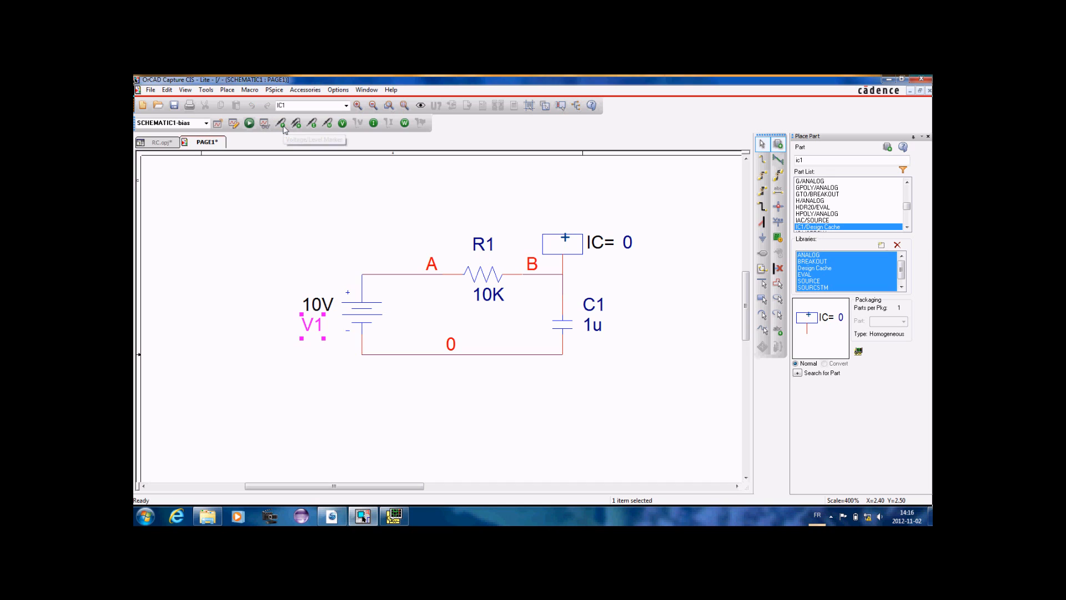
click(570, 279)
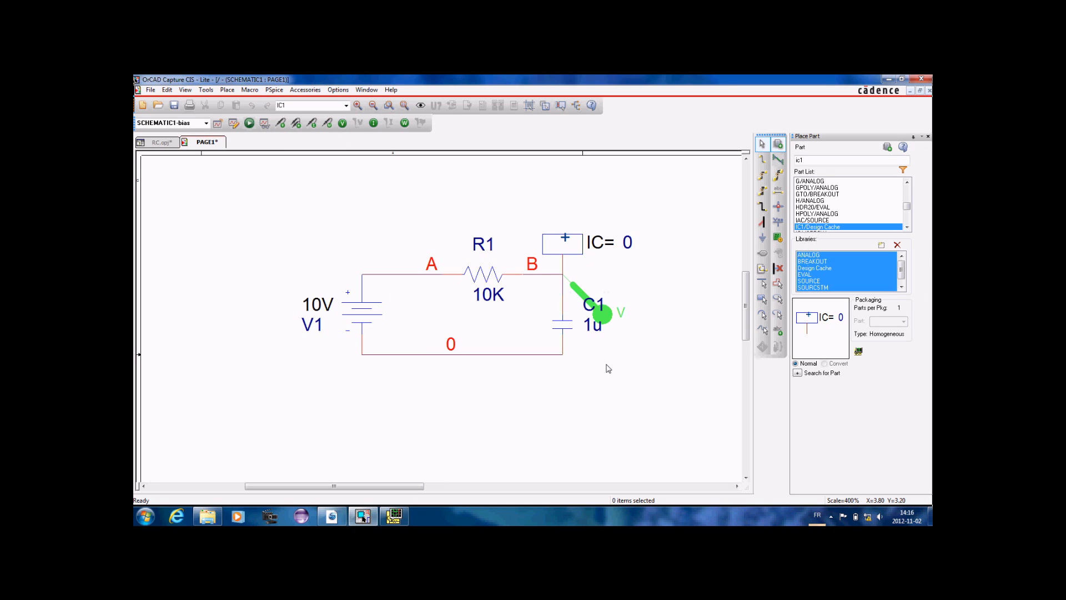
key(Escape)
click(250, 123)
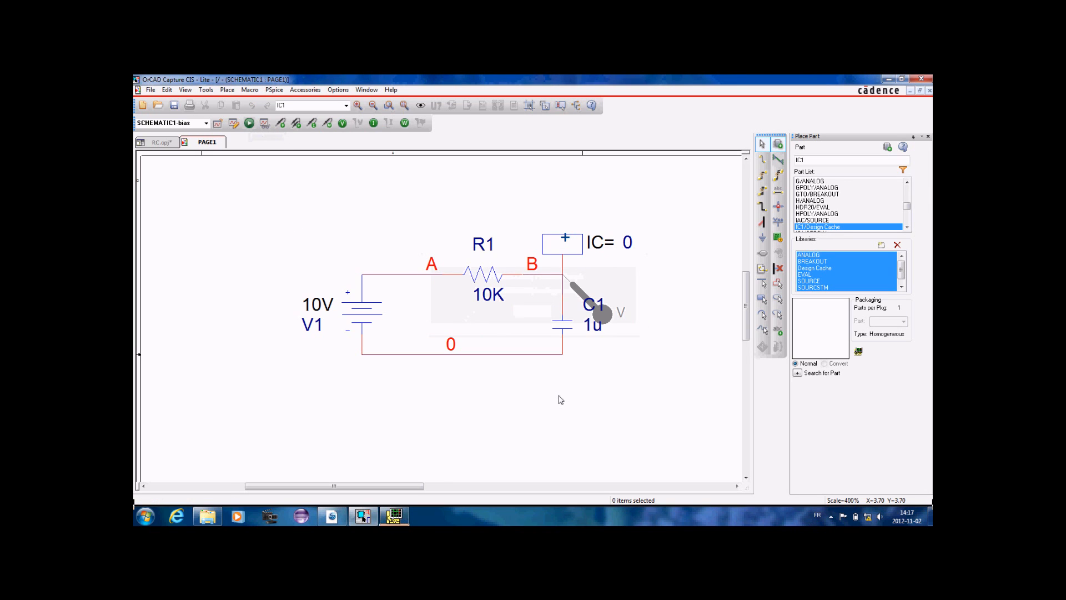
In PSpice A/D, use the cursors to measure V(B) at 10 ms and at the 50 ms end of the trace.
click(401, 516)
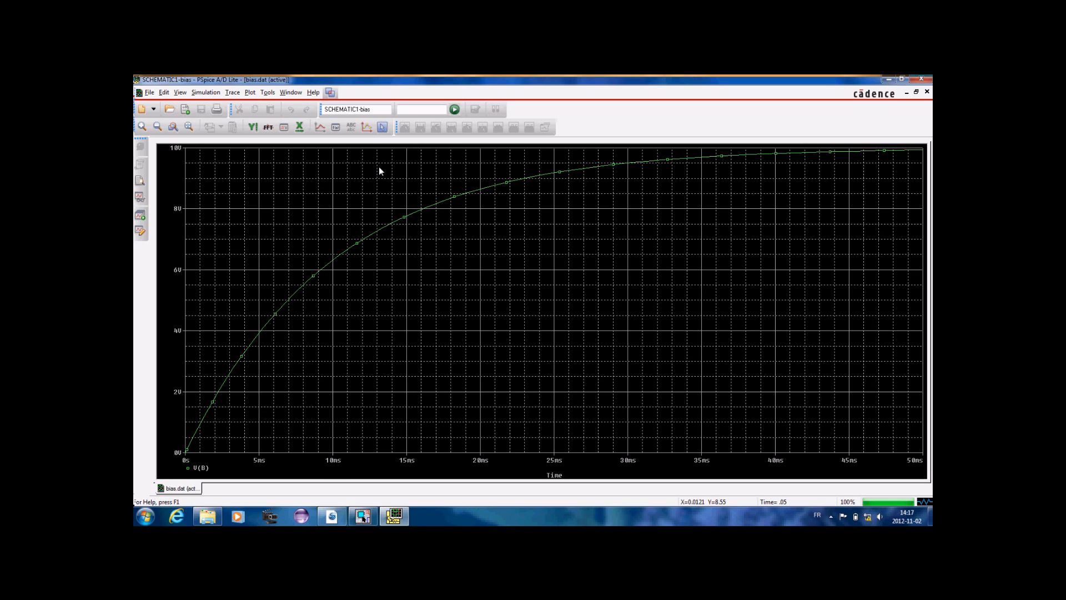
click(382, 127)
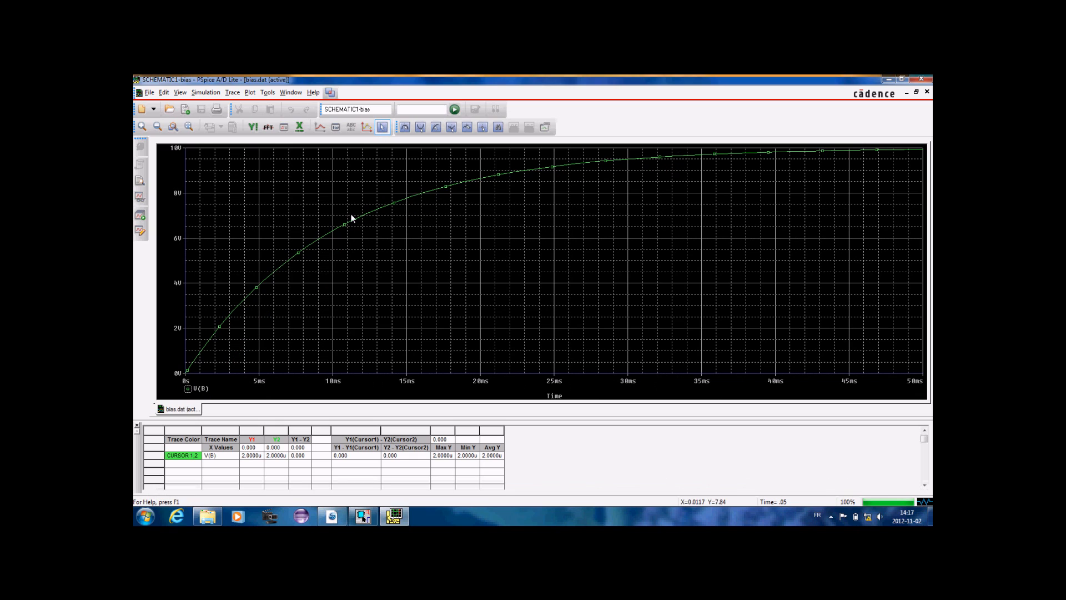
click(332, 344)
key(Right)
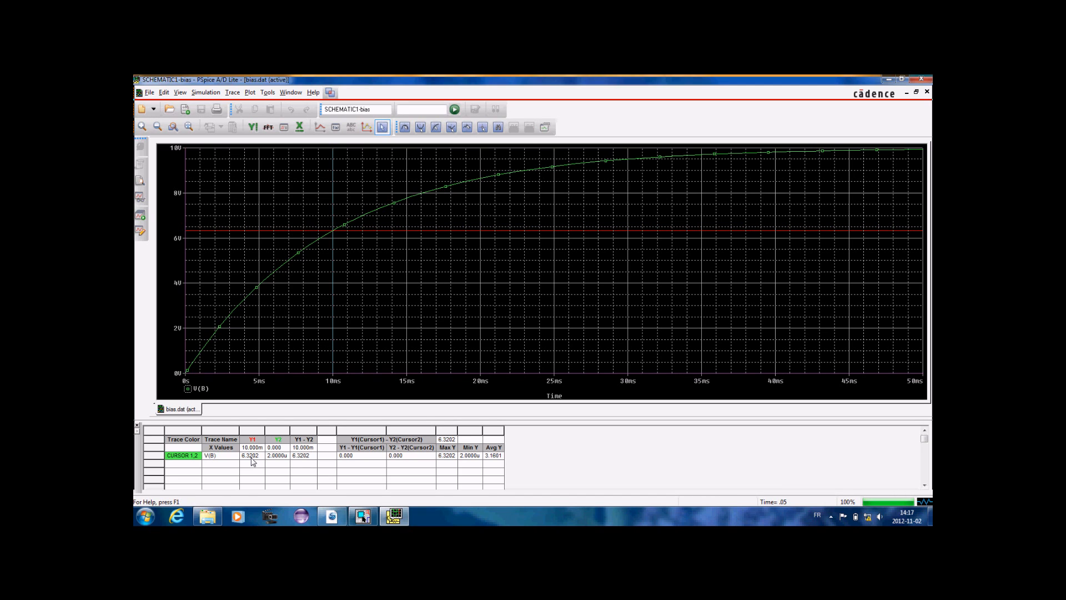
right_click(924, 377)
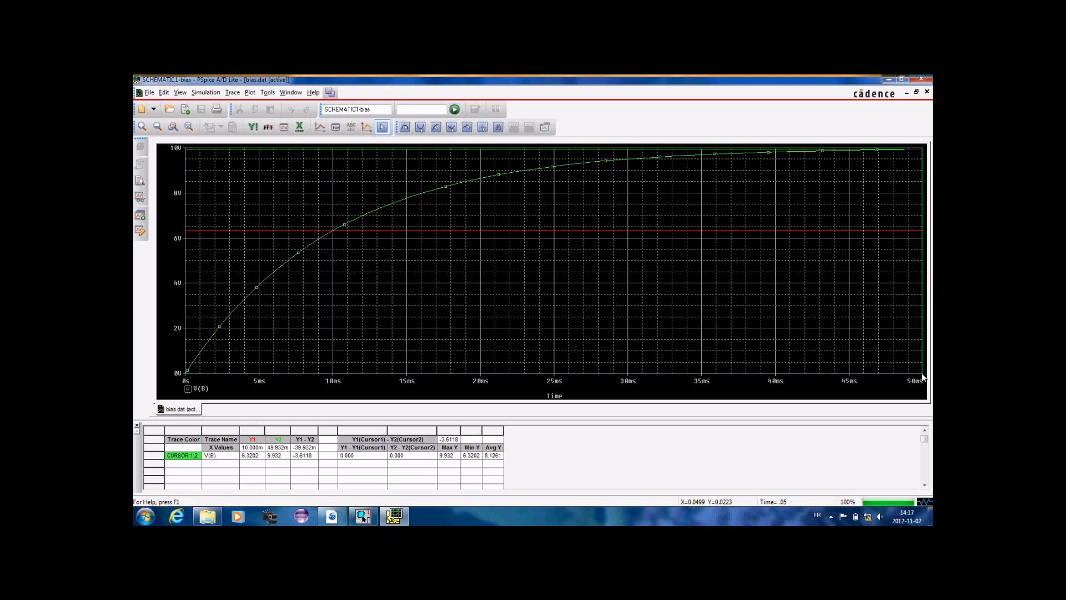
right_click(926, 378)
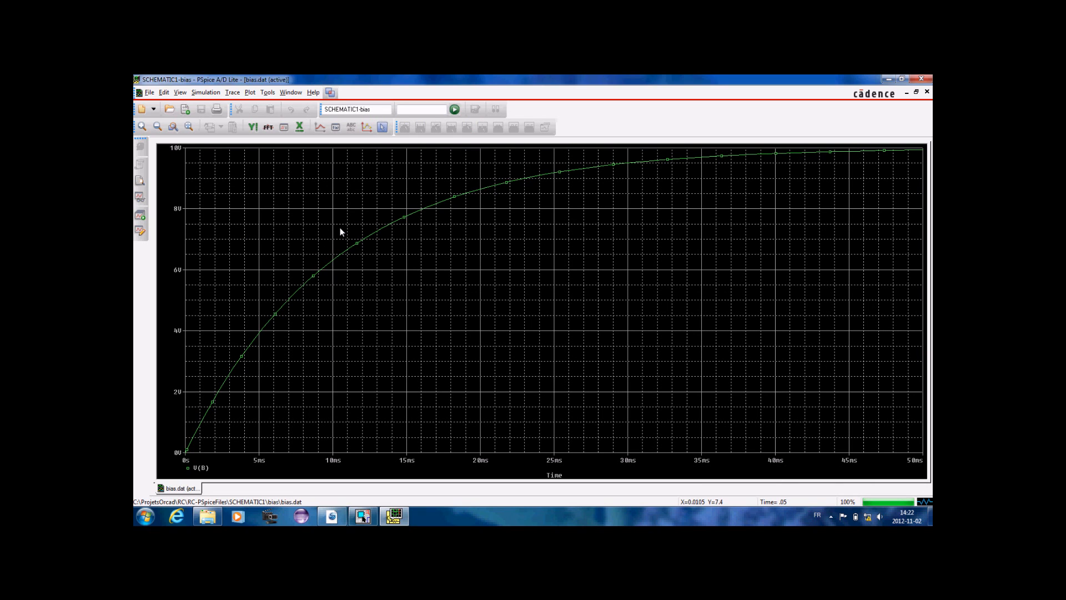
Add a second Y axis to the plot and add the resistor current trace I(R1) on it.
click(253, 98)
click(271, 113)
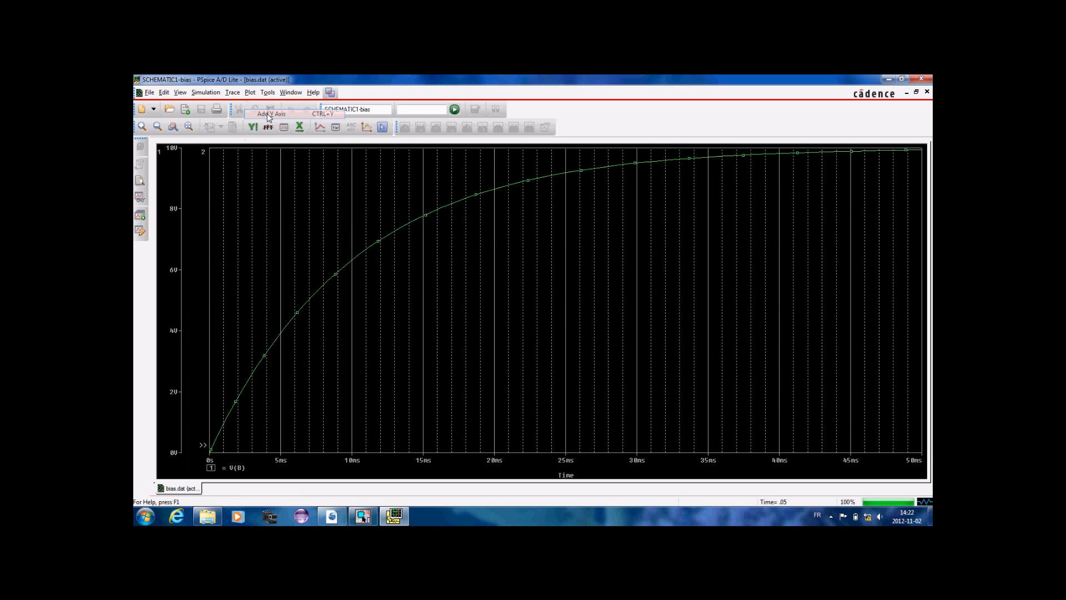
click(234, 93)
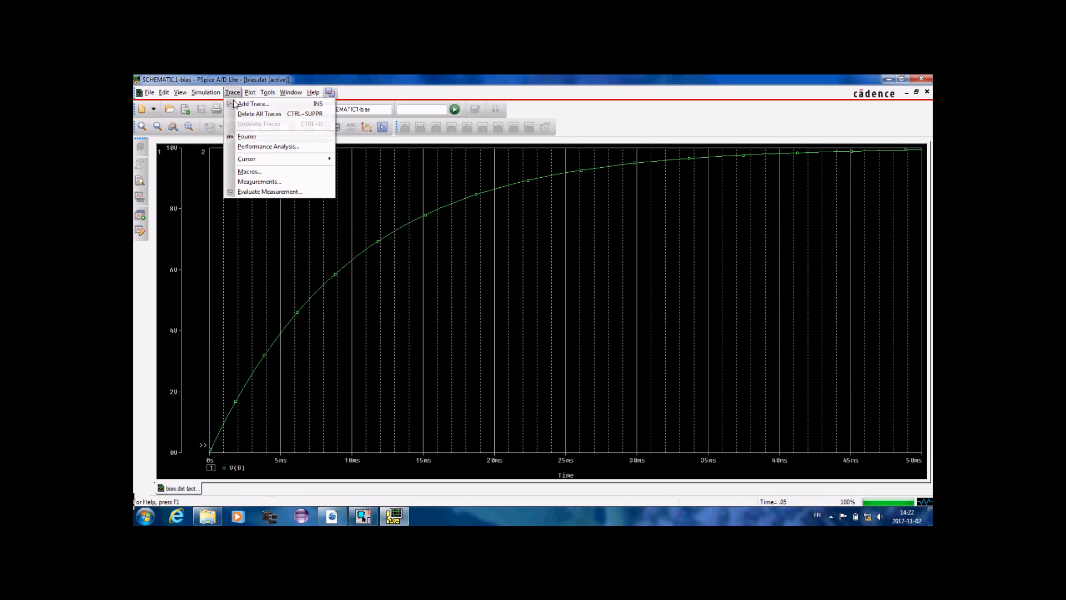
click(245, 105)
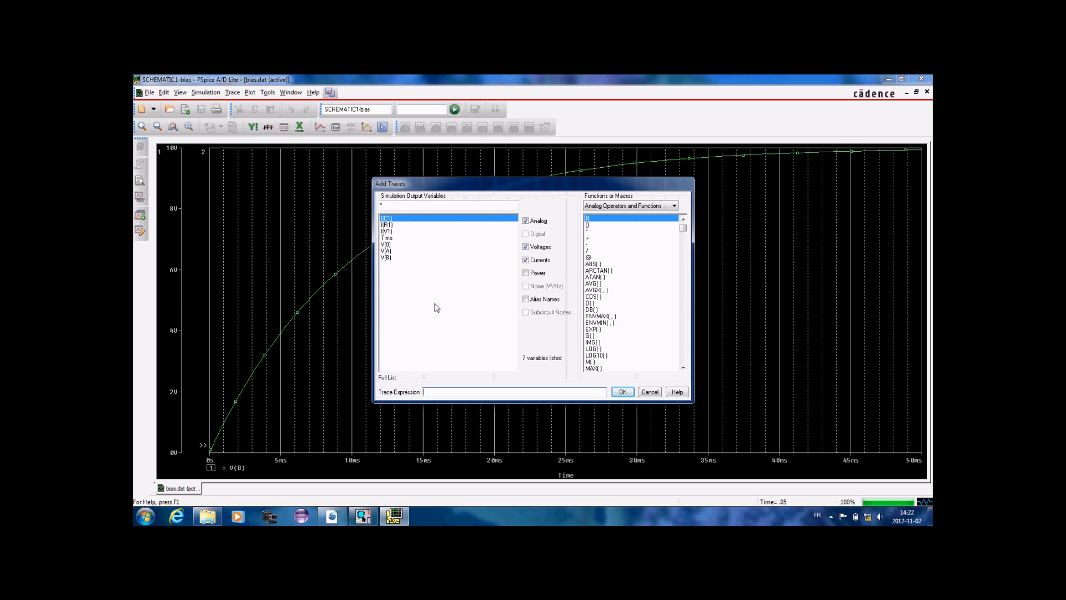
click(396, 225)
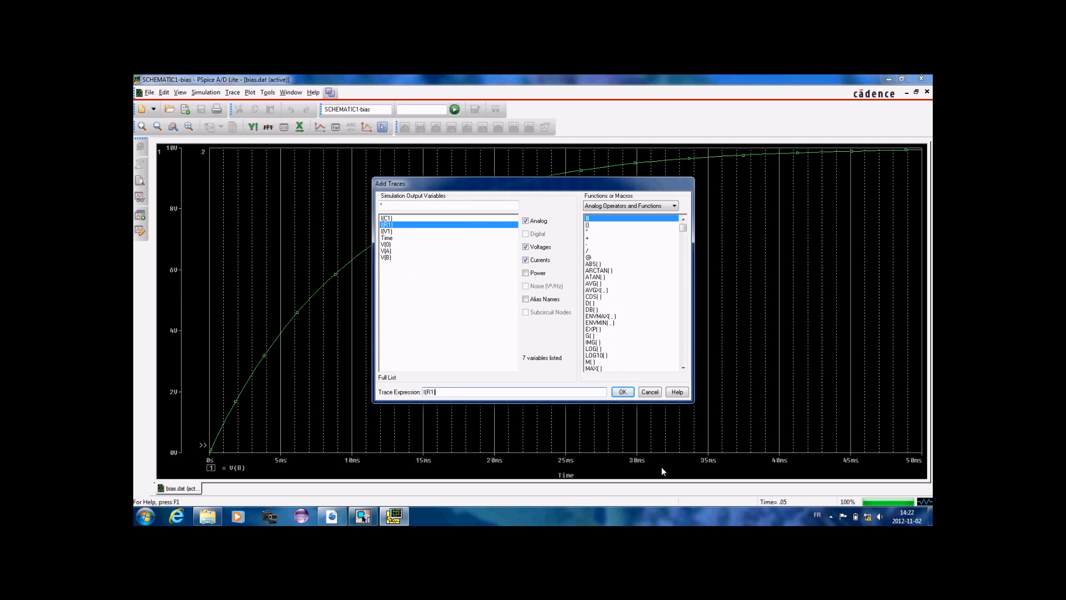
click(622, 393)
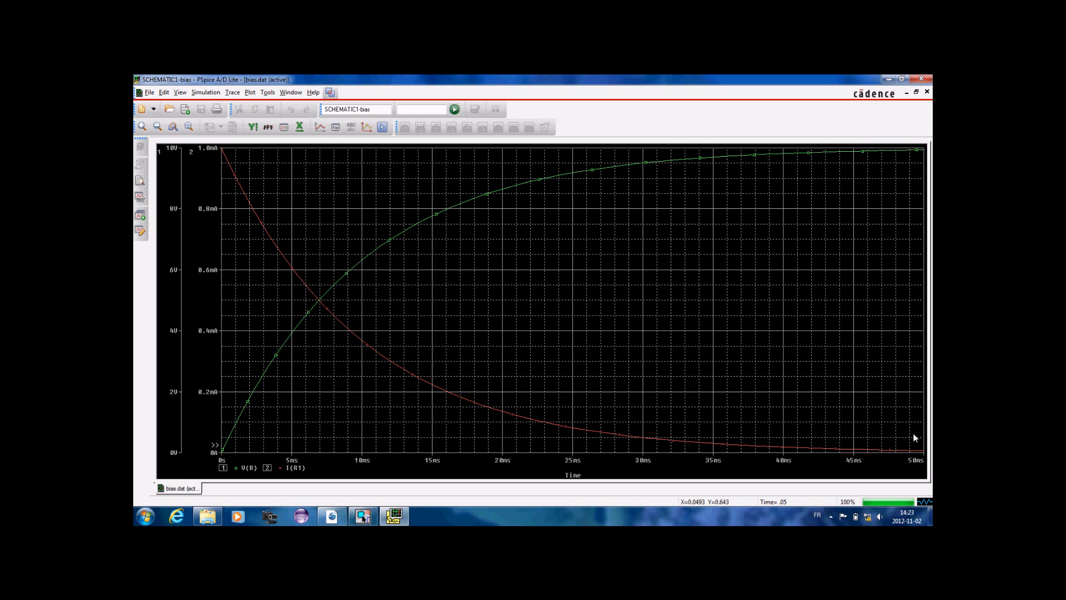
Activate the cursors and read the V(B) and I(R1) traces at about 10 ms.
click(382, 129)
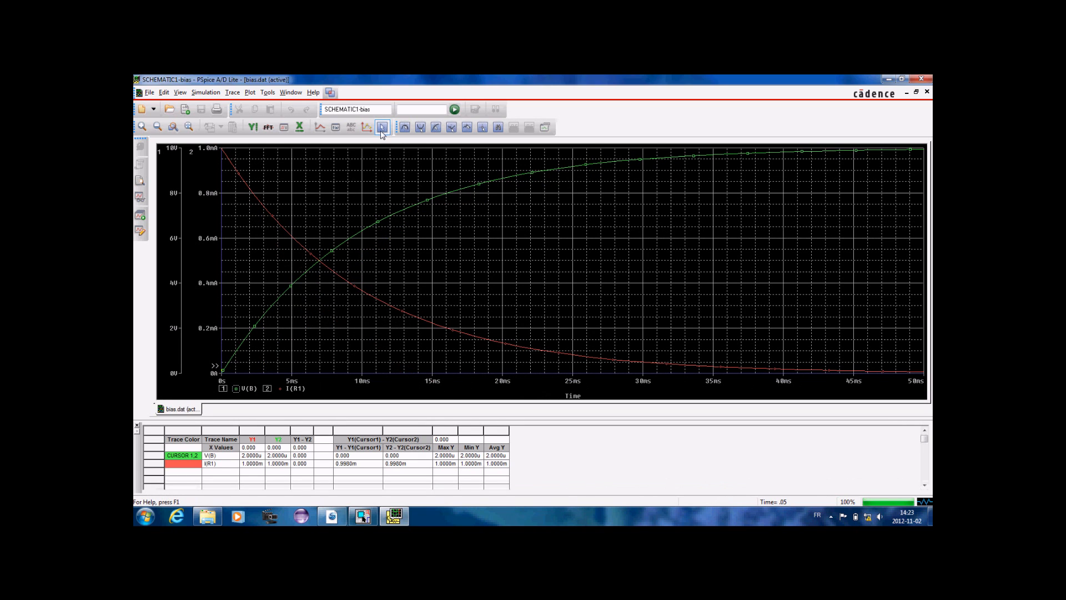
click(362, 375)
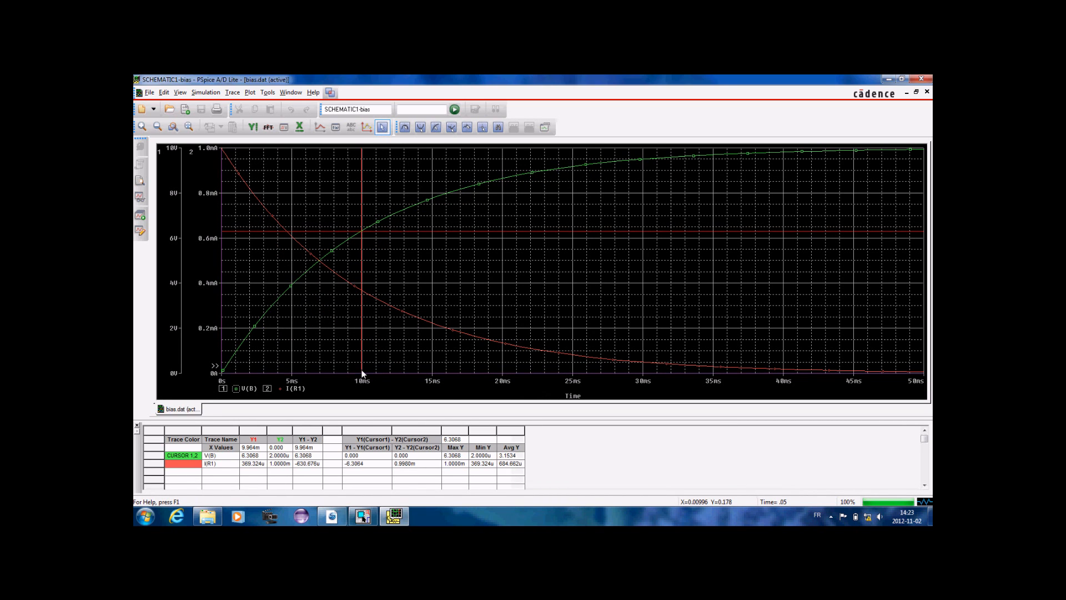
click(362, 375)
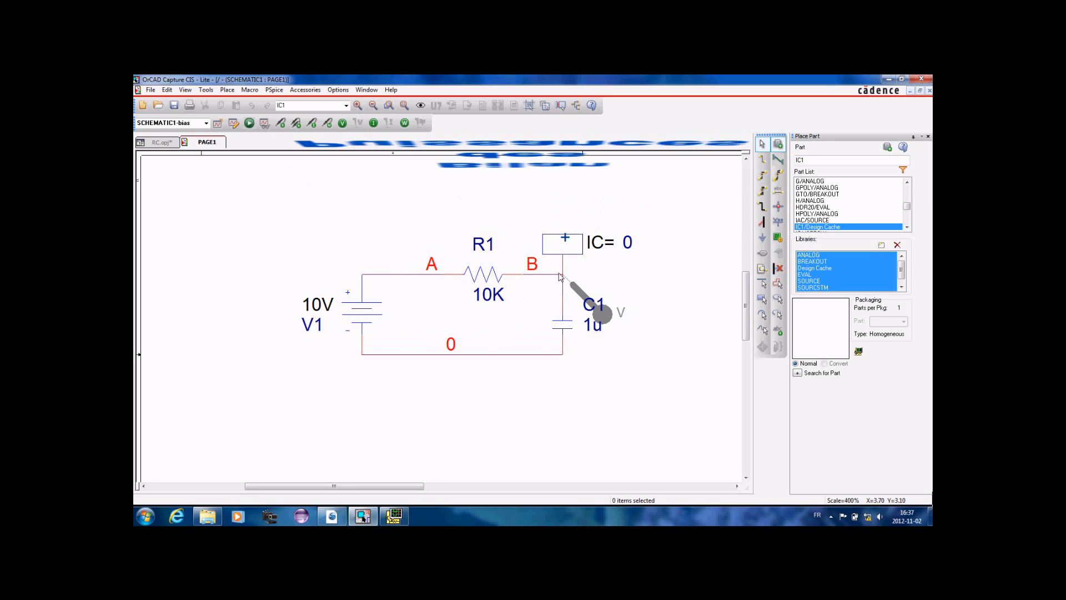
Delete the voltage marker at the top of C1 in the OrCAD Capture schematic and rerun the PSpice simulation.
click(581, 297)
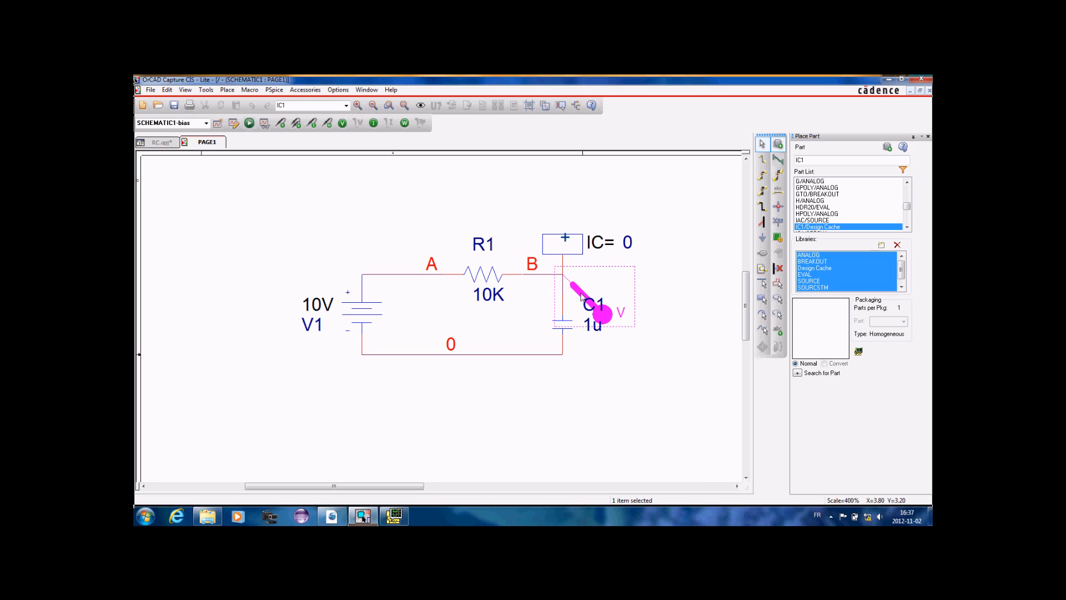
key(Delete)
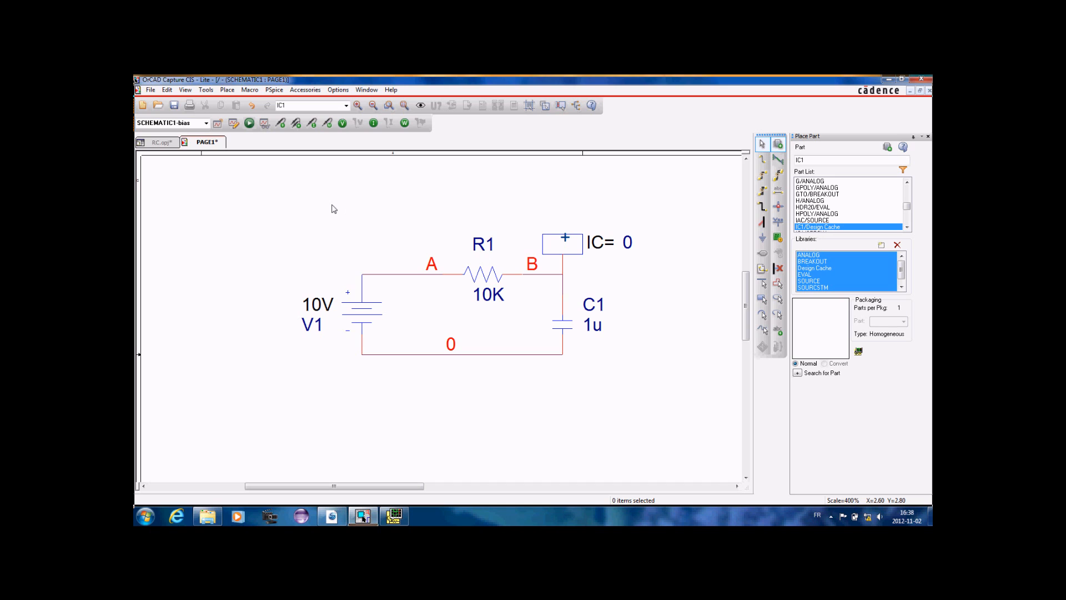
click(250, 124)
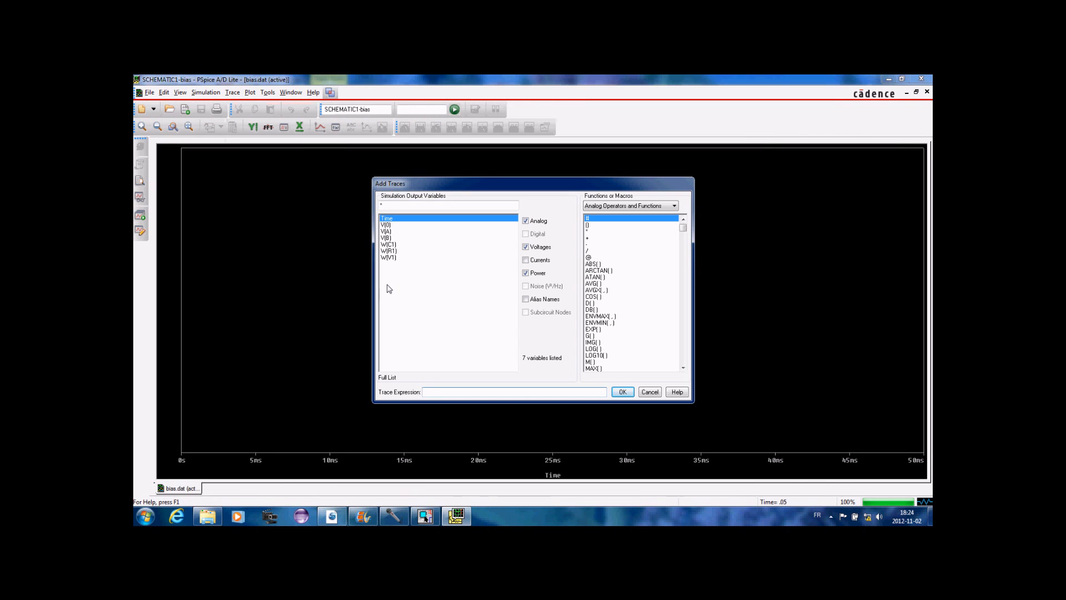
Plot the power traces of the capacitor, resistor and source: W(C1), W(R1) and W(V1).
click(389, 245)
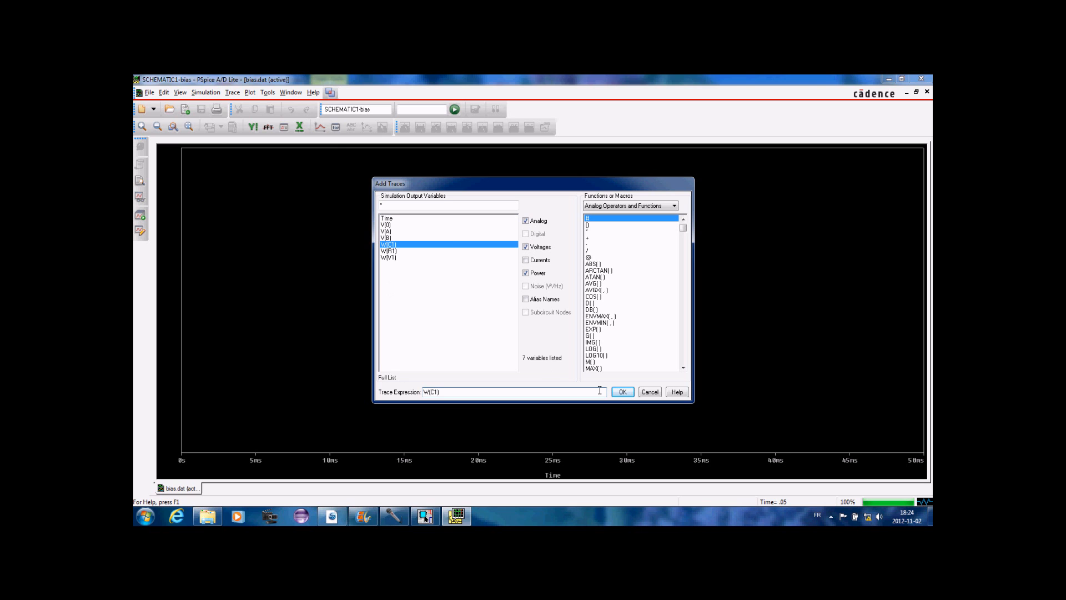
click(622, 392)
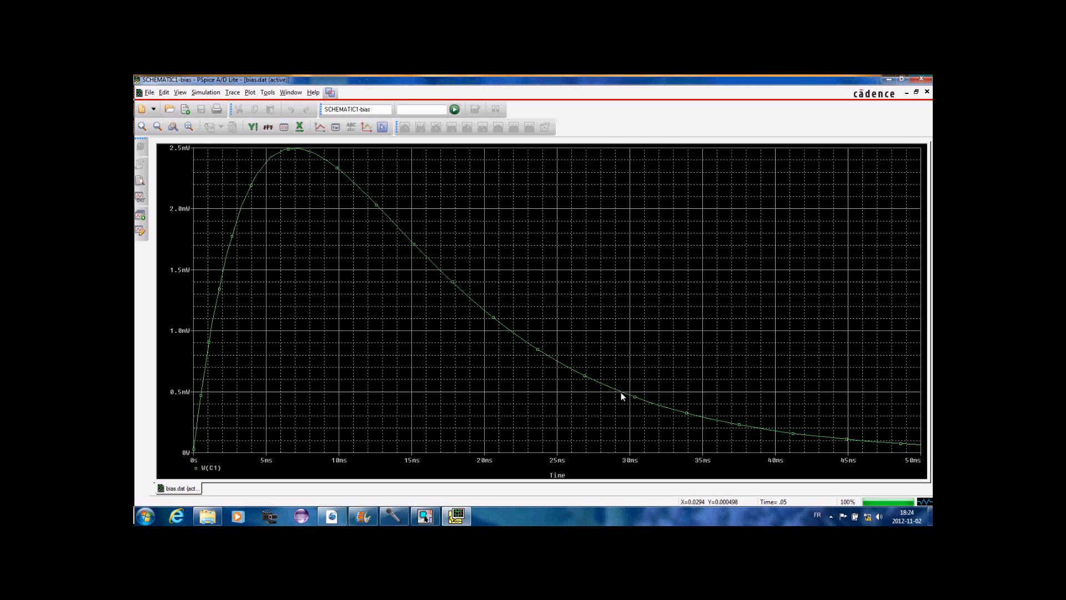
click(238, 97)
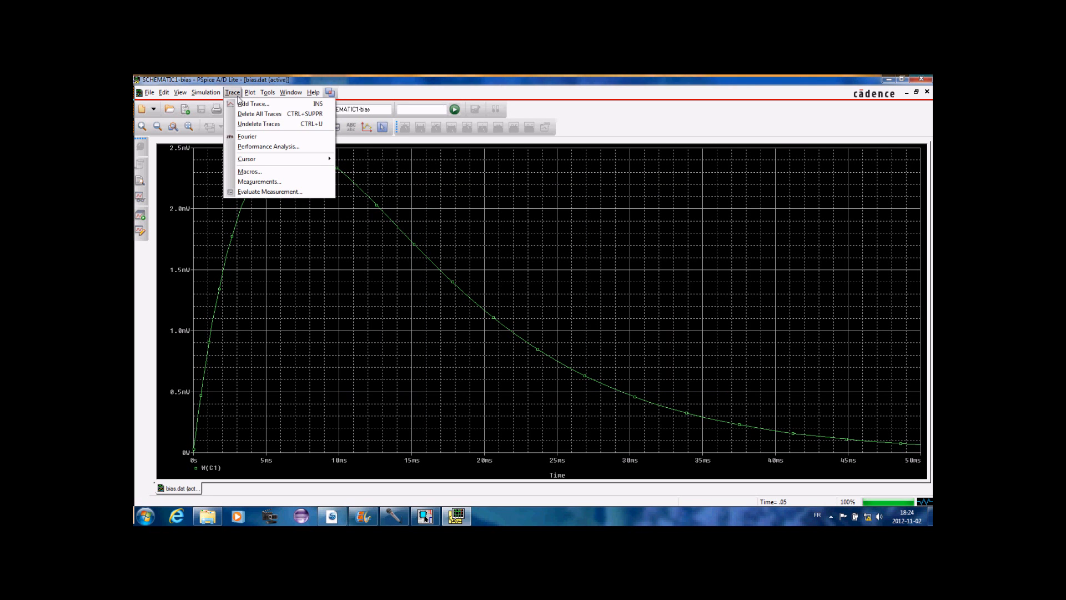
click(253, 104)
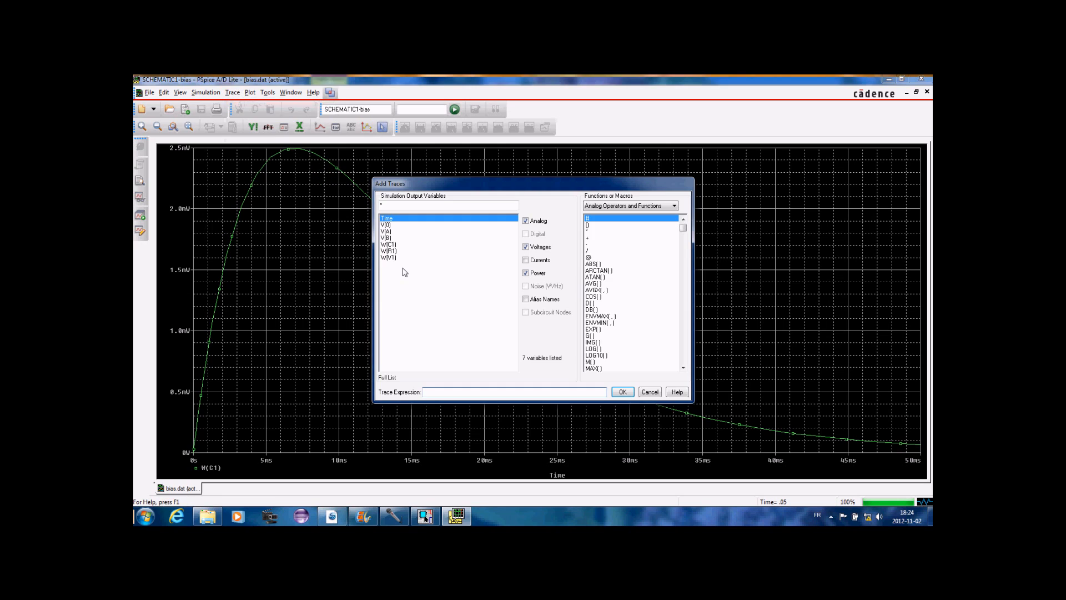
click(388, 251)
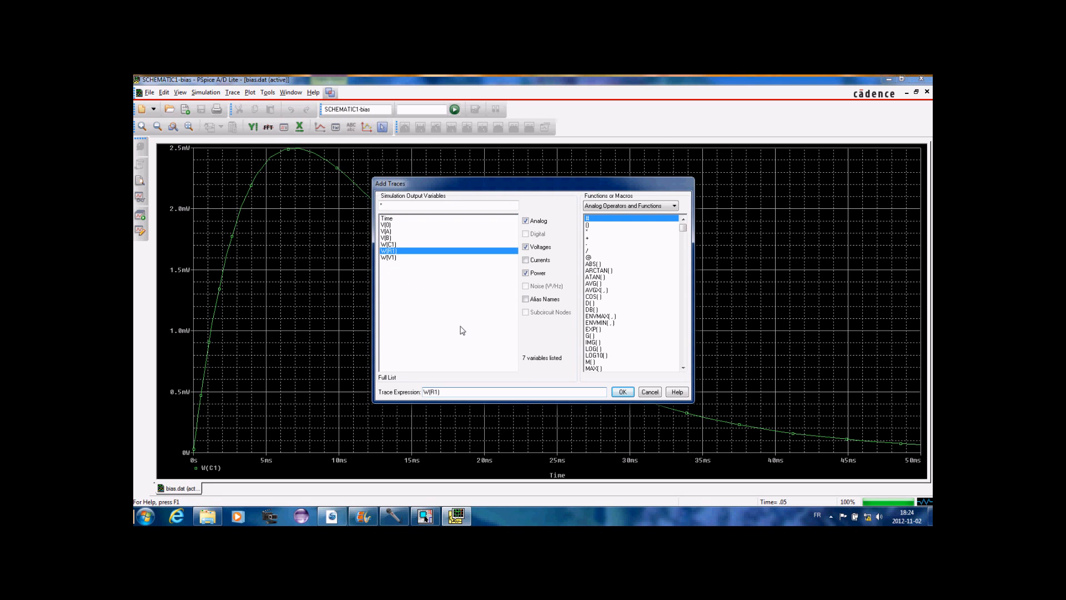
click(383, 258)
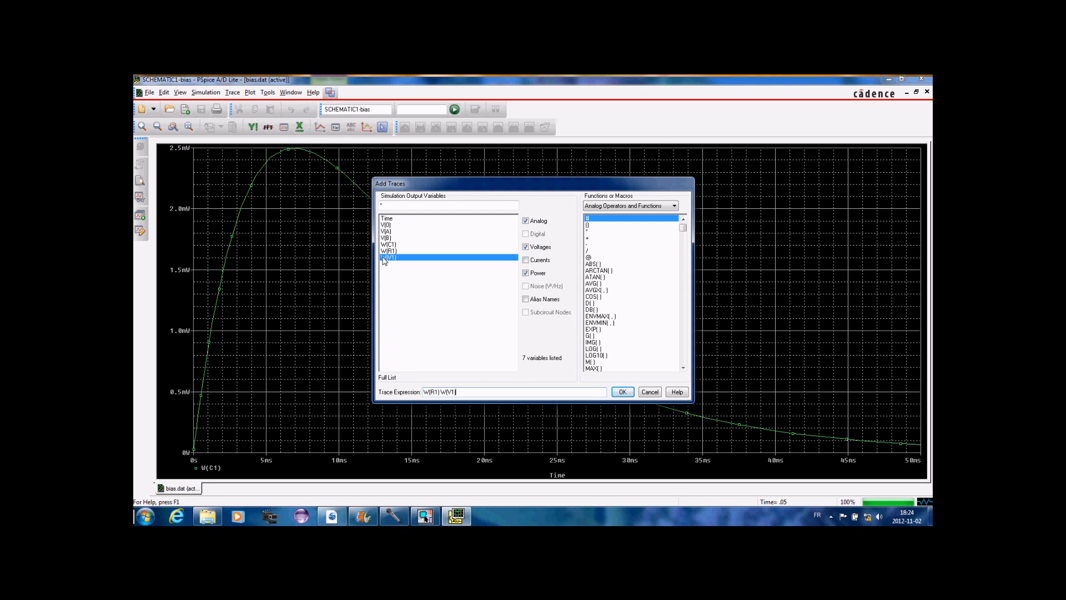
click(619, 393)
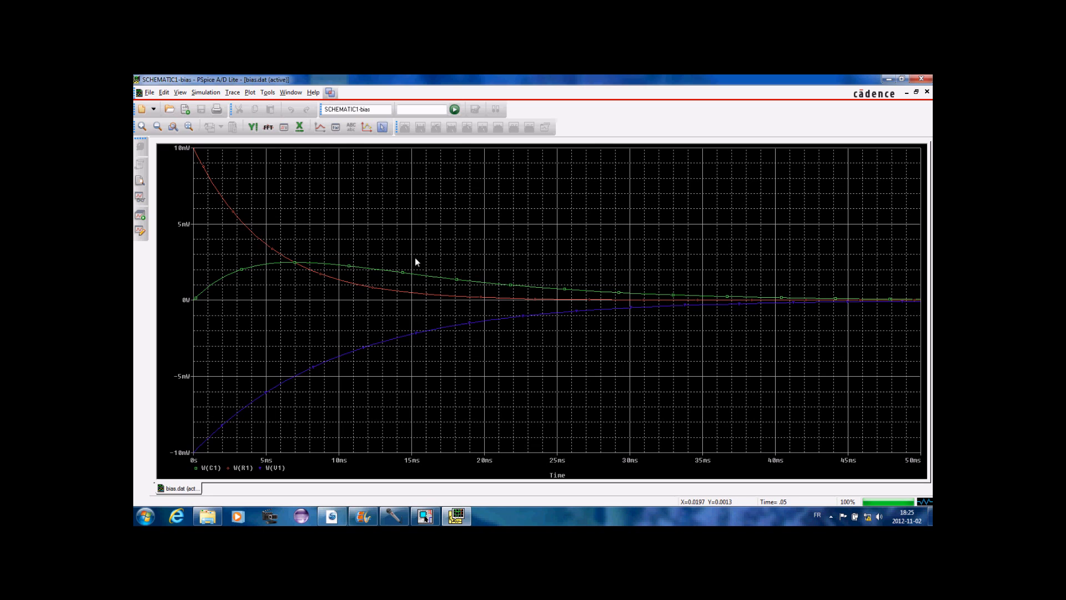
Add a power balance trace with the expression W(C1)+W(R1)+W(V1) to the power plot.
click(233, 93)
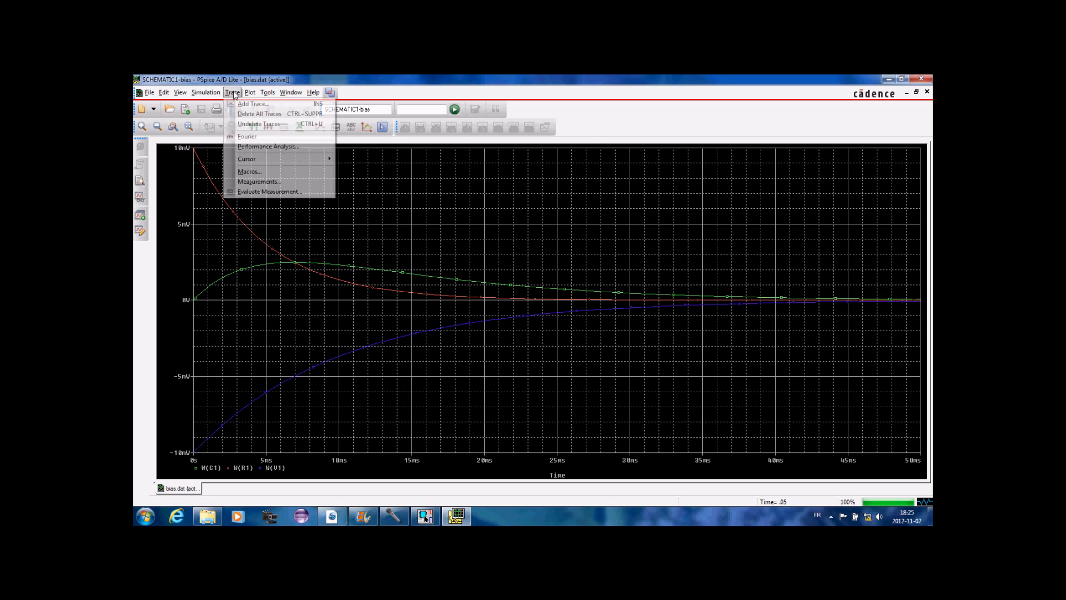
click(246, 103)
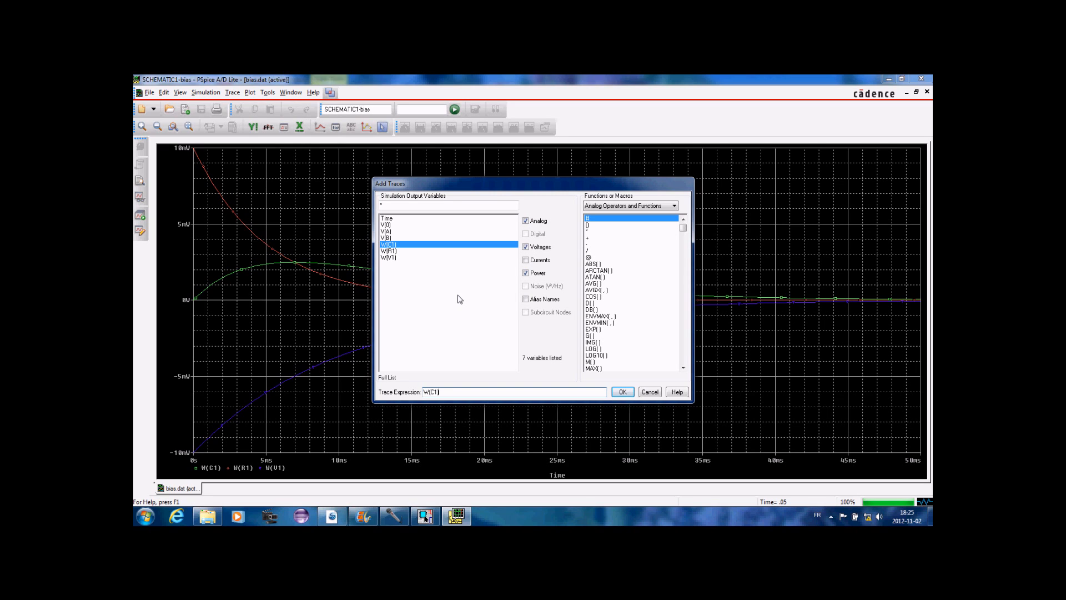
text(+)
click(396, 251)
text(+)
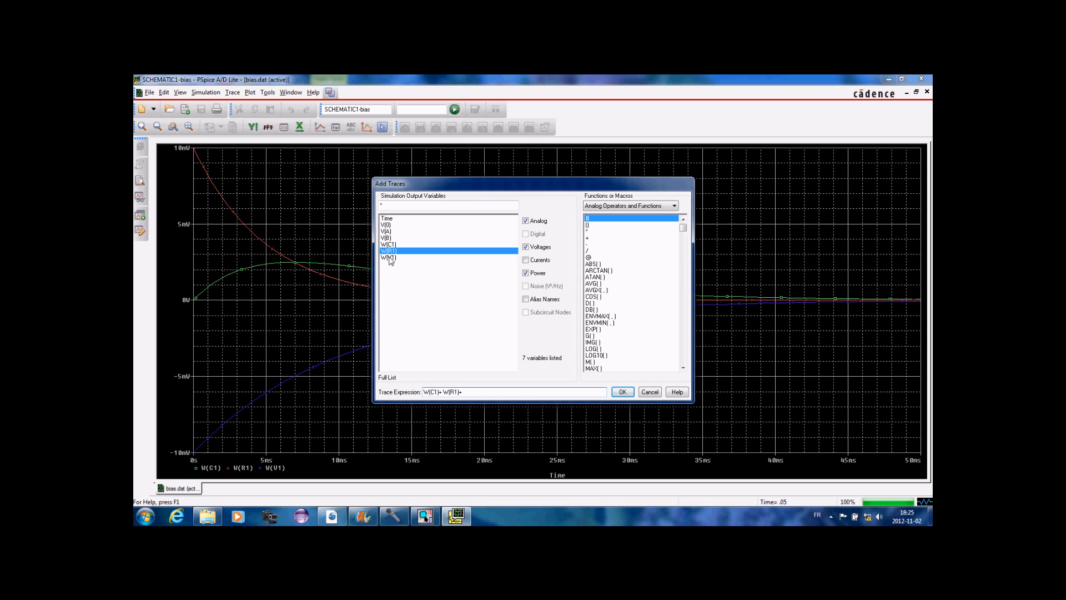
click(390, 258)
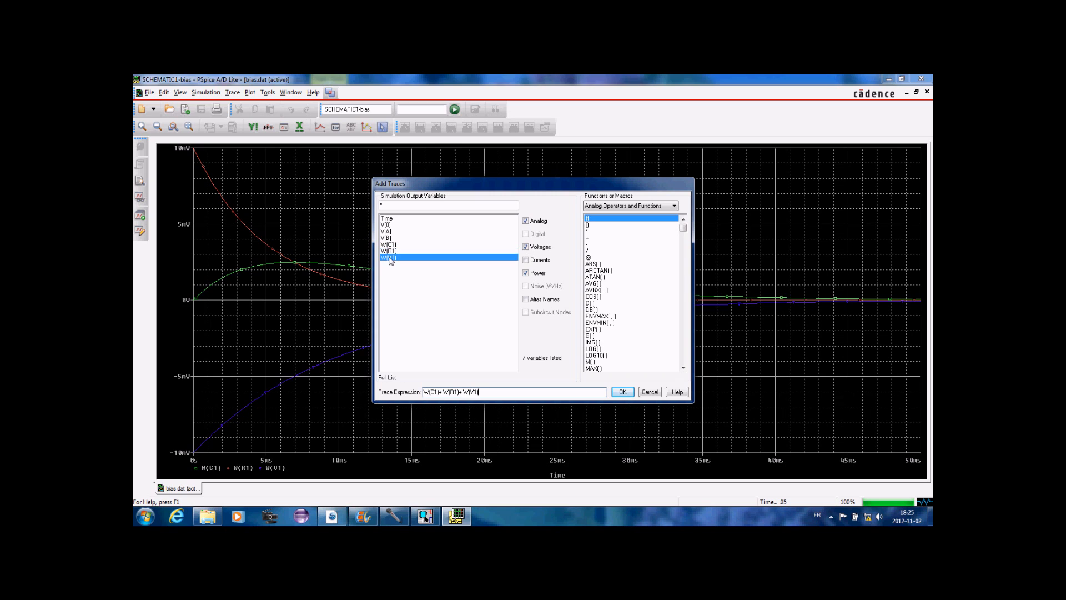
click(628, 392)
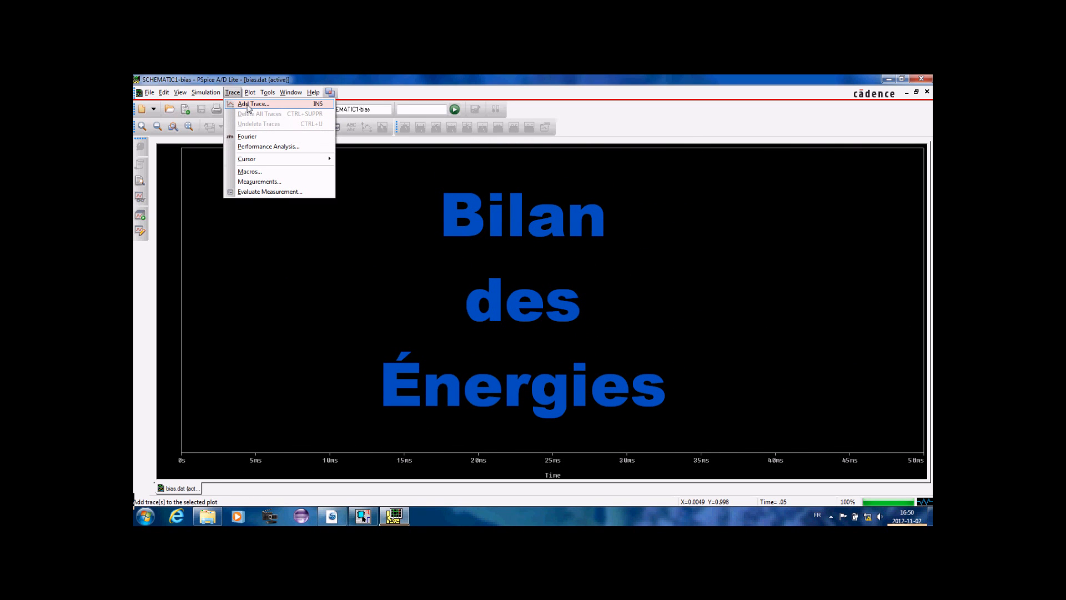
Plot the energies on the empty graph as the integral traces s(W(C1)), s(W(R1)) and s(W(V1)).
click(251, 104)
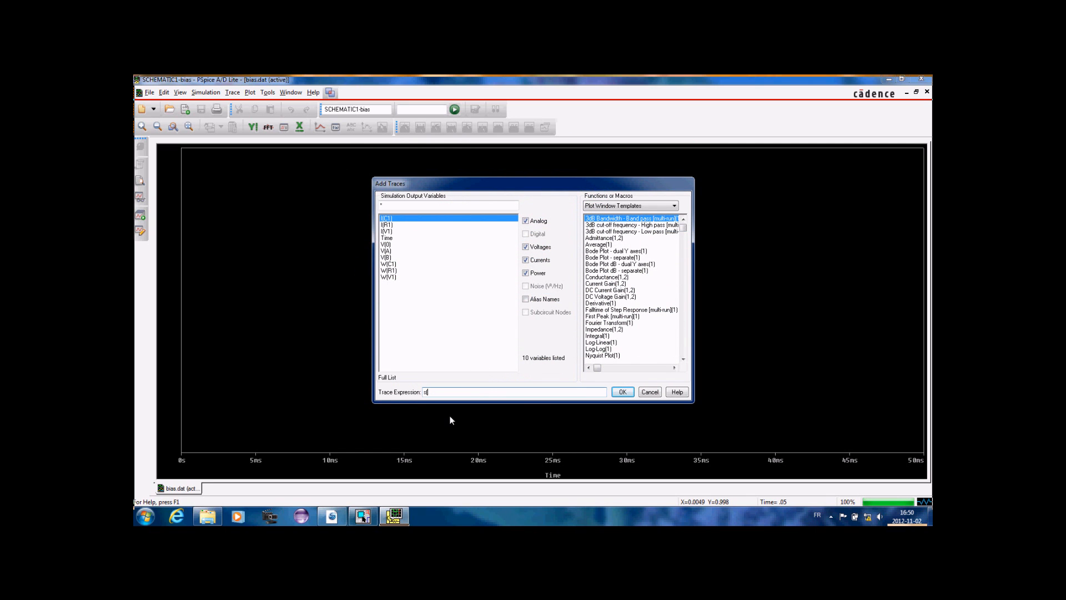
click(387, 265)
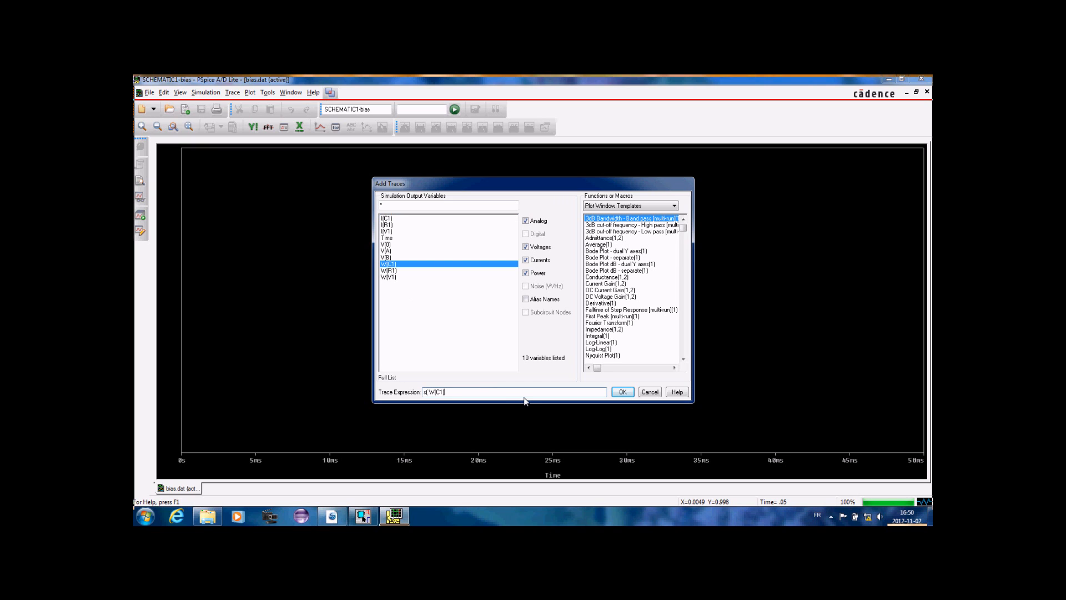
text() s()
click(391, 270)
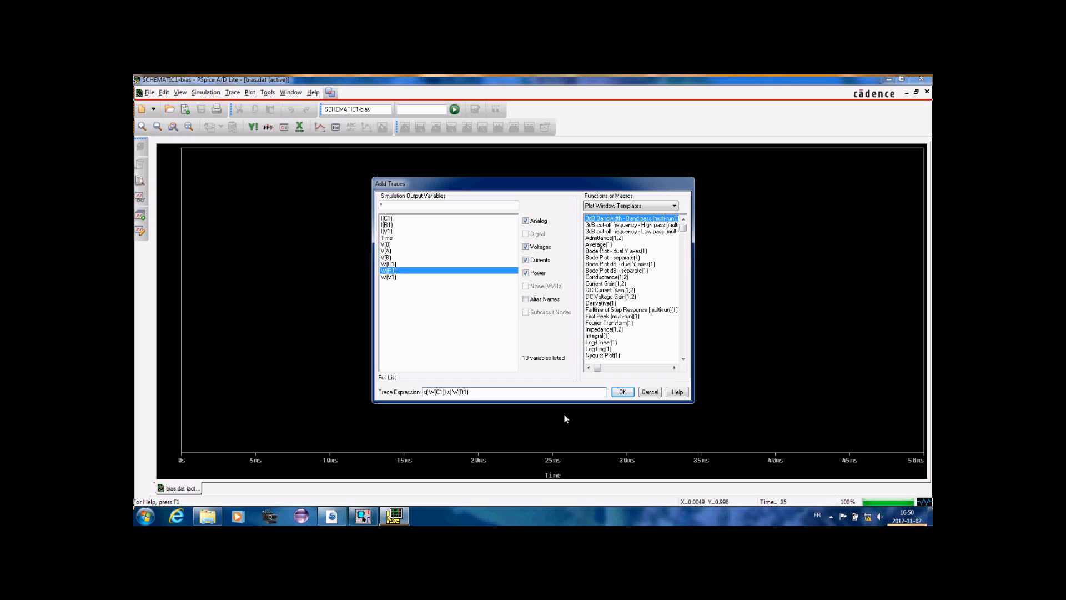
text() s()
click(388, 276)
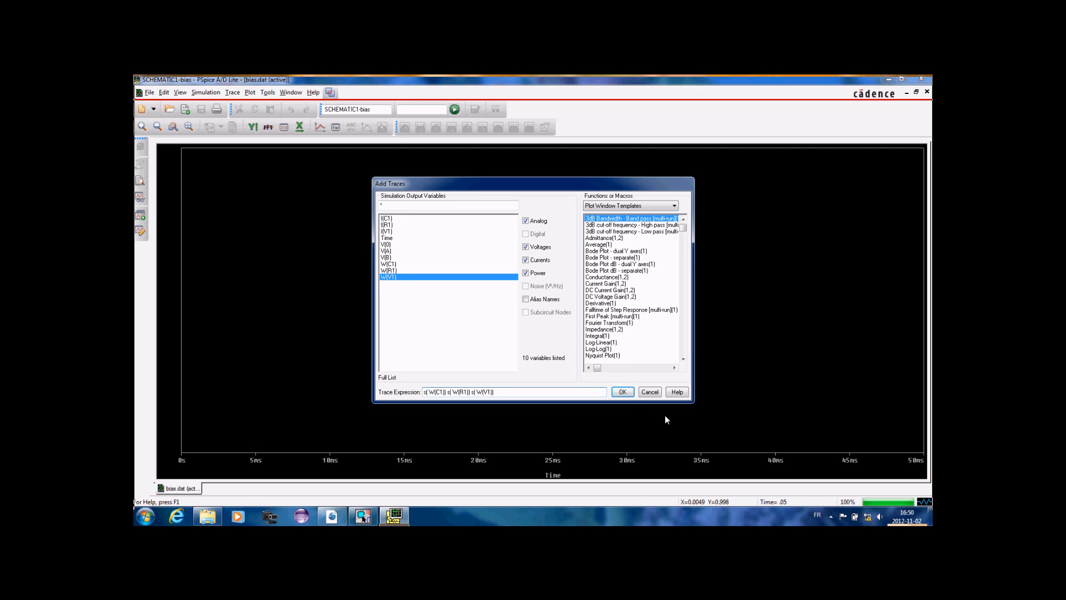
click(629, 396)
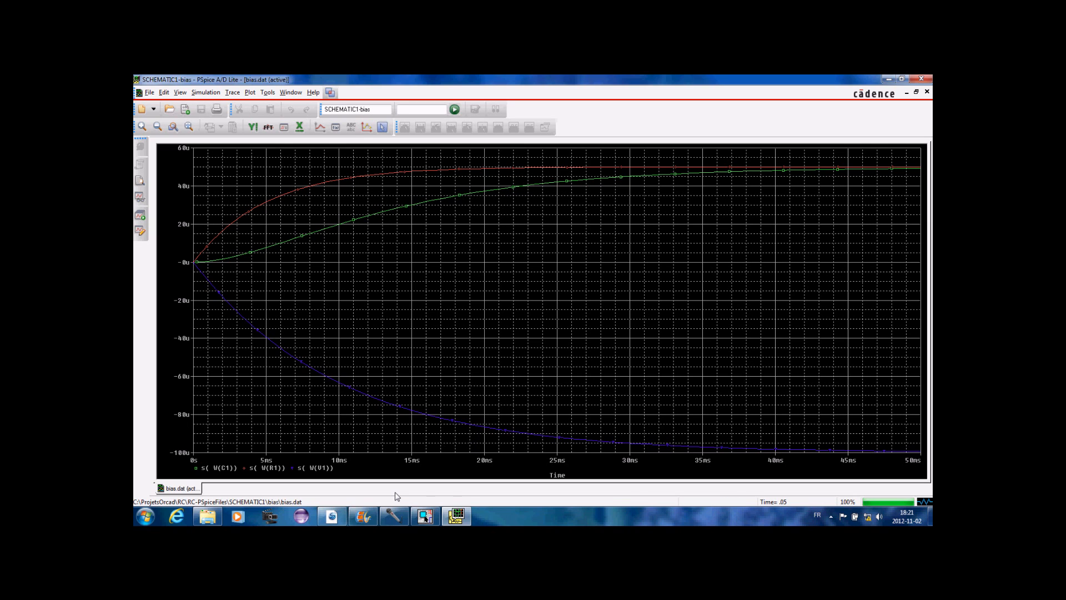
Add an energy balance trace with the expression s(W(C1))+s(W(R1))+s(W(V1)) to the energy plot.
click(233, 93)
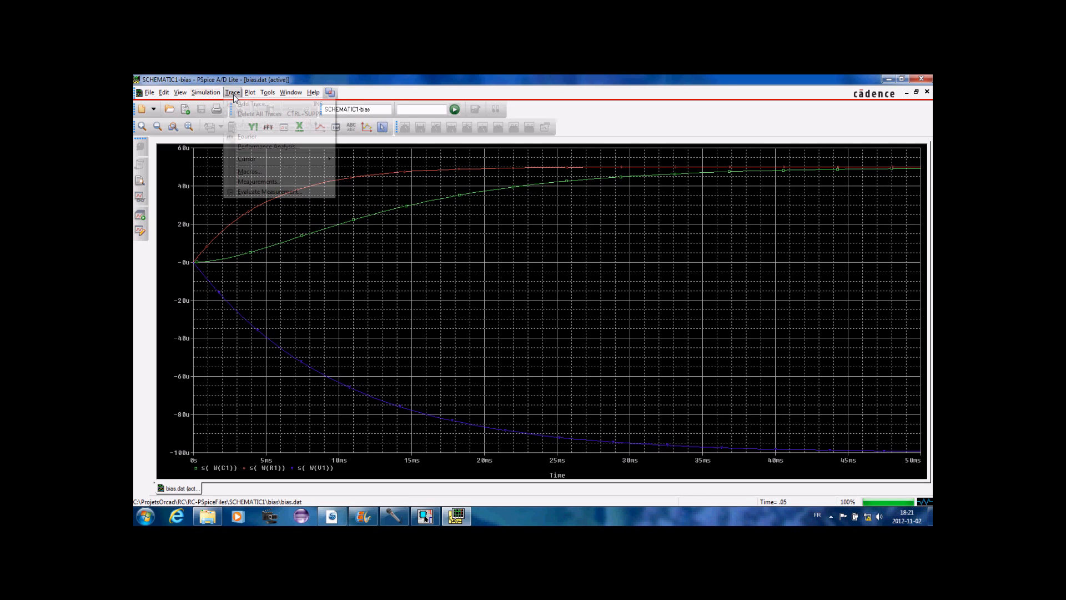
click(253, 104)
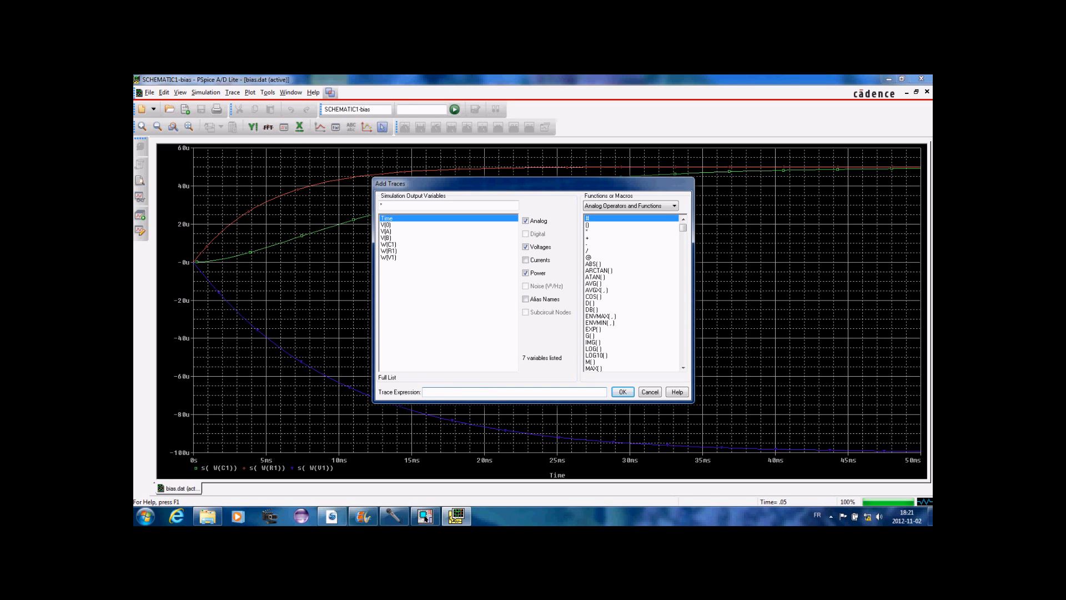
text(s()
click(389, 245)
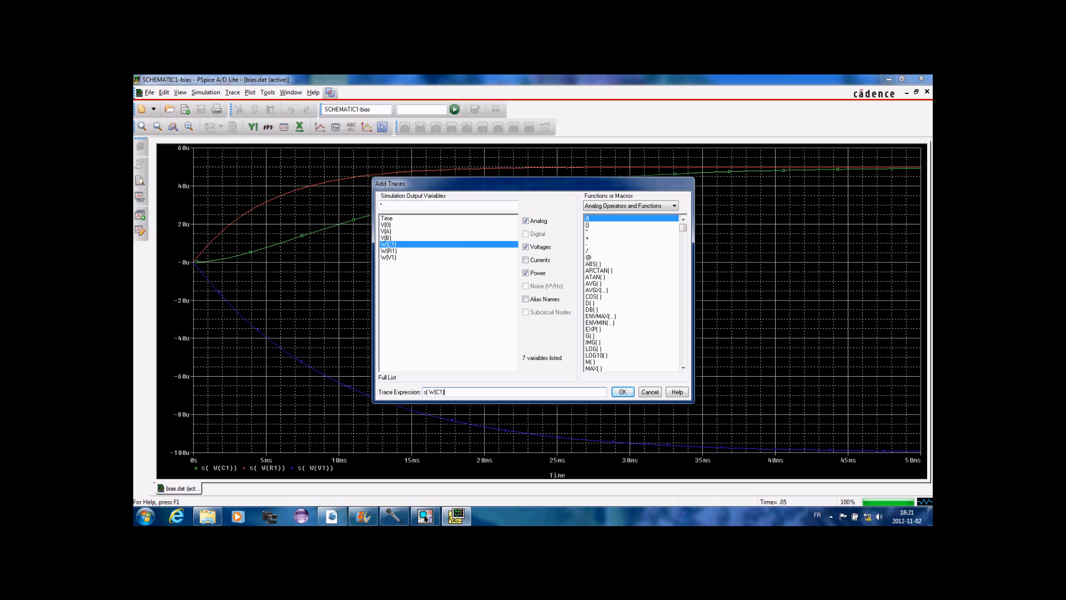
text()+)
click(387, 251)
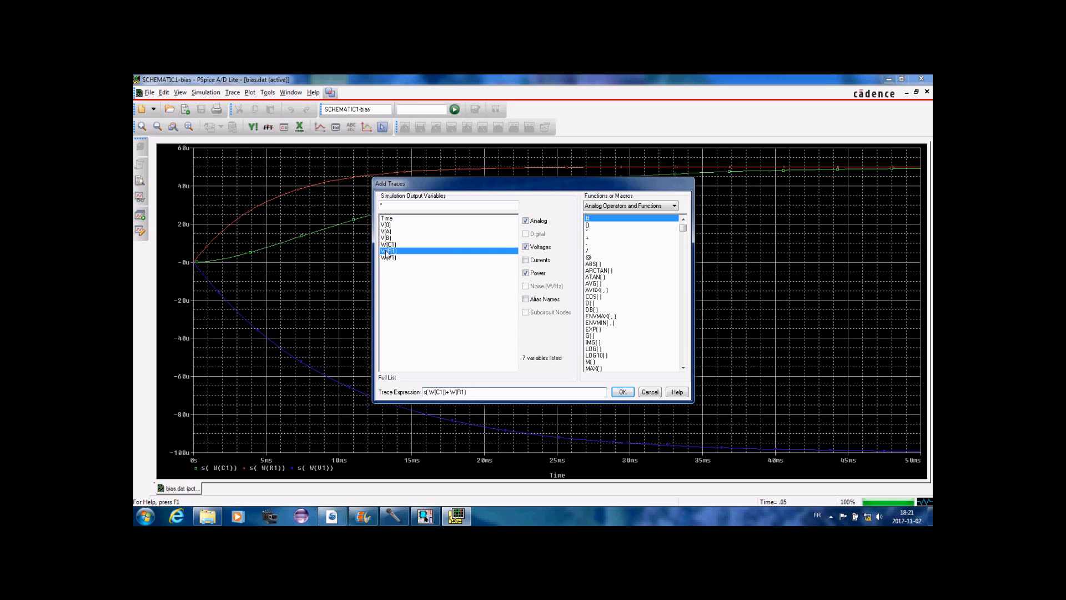
key(BackSpace)
key(BackSpace)
key(BackSpace)
key(BackSpace)
text(s)
click(383, 251)
text()+s()
click(389, 258)
text())
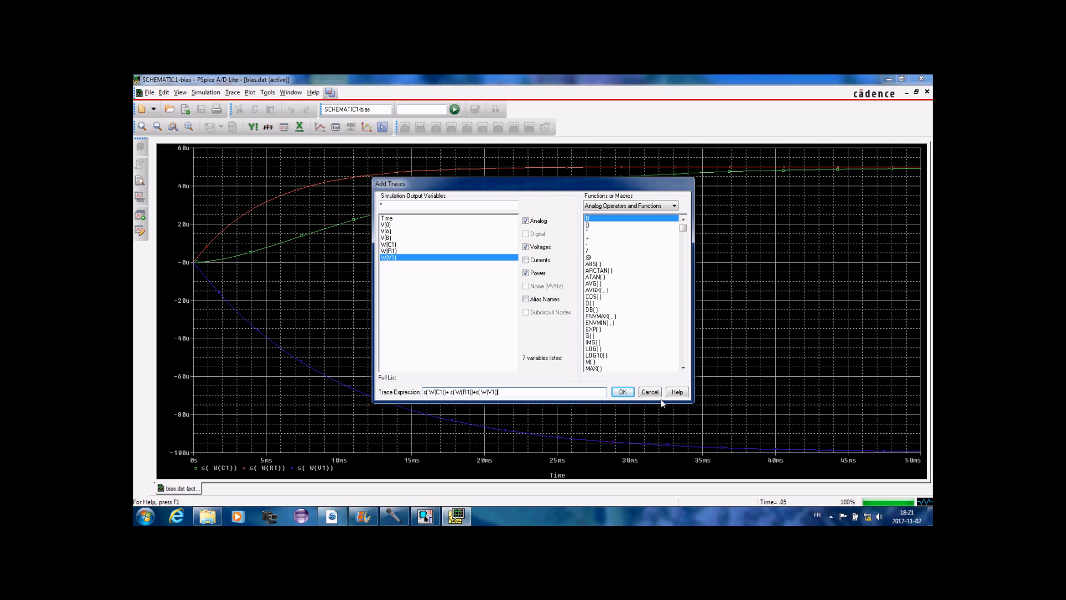
click(623, 392)
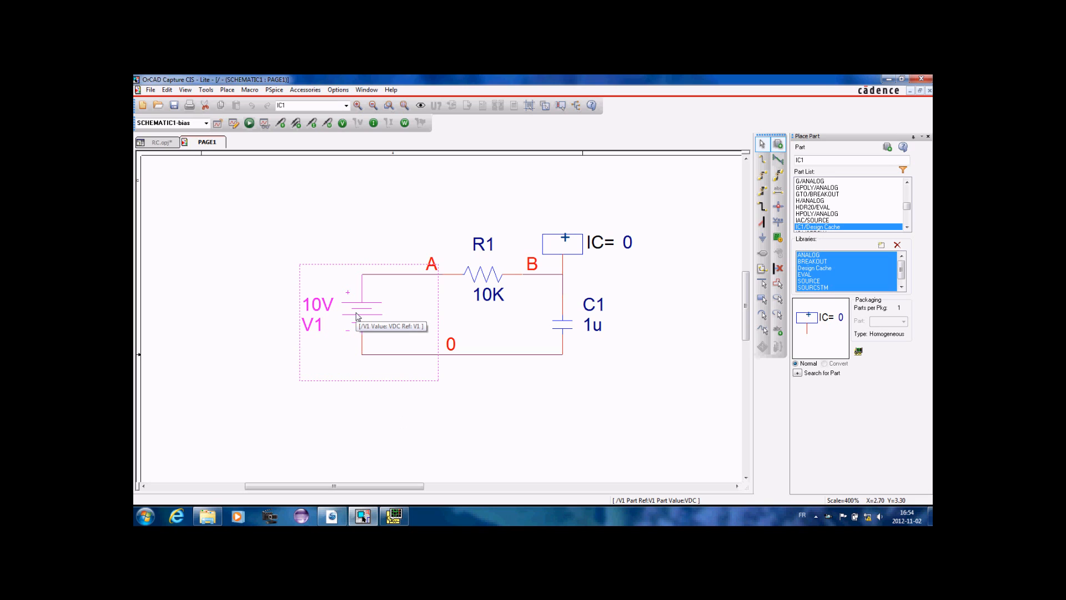
Delete the voltage source V1 from the OrCAD Capture schematic and close the gap with a vertical wire between nodes A and 0.
key(Delete)
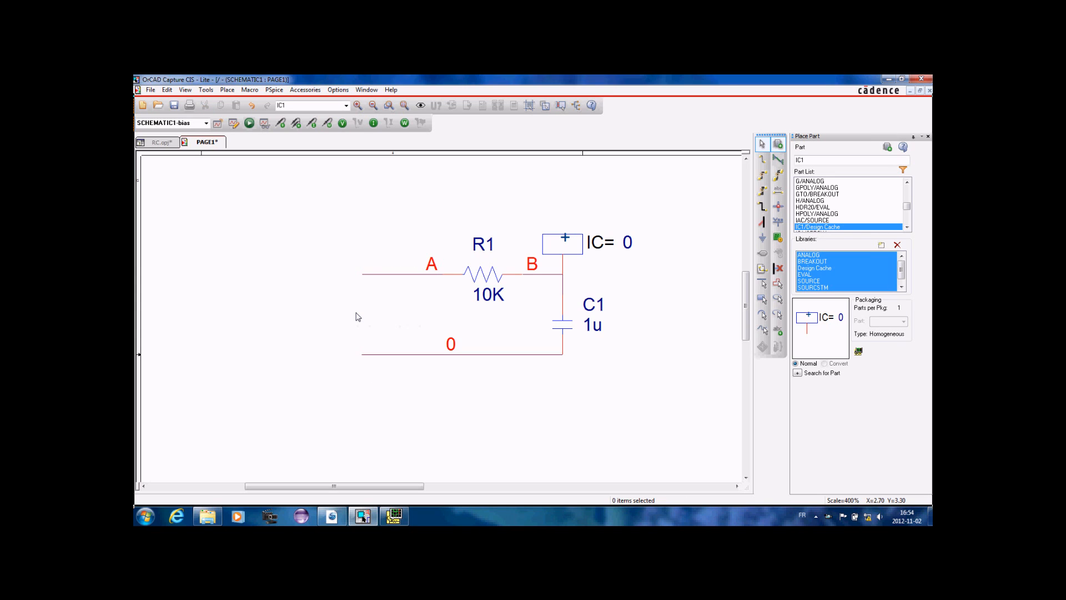
key(w)
drag(362, 273, 364, 351)
key(Escape)
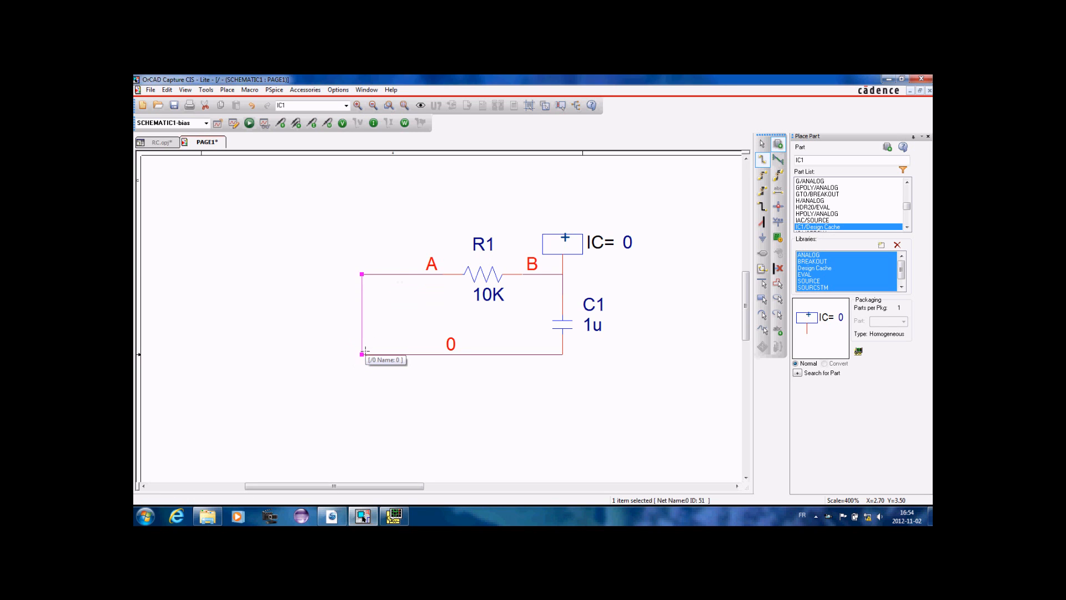
Set the value of resistor R1 to 100.
double_click(481, 300)
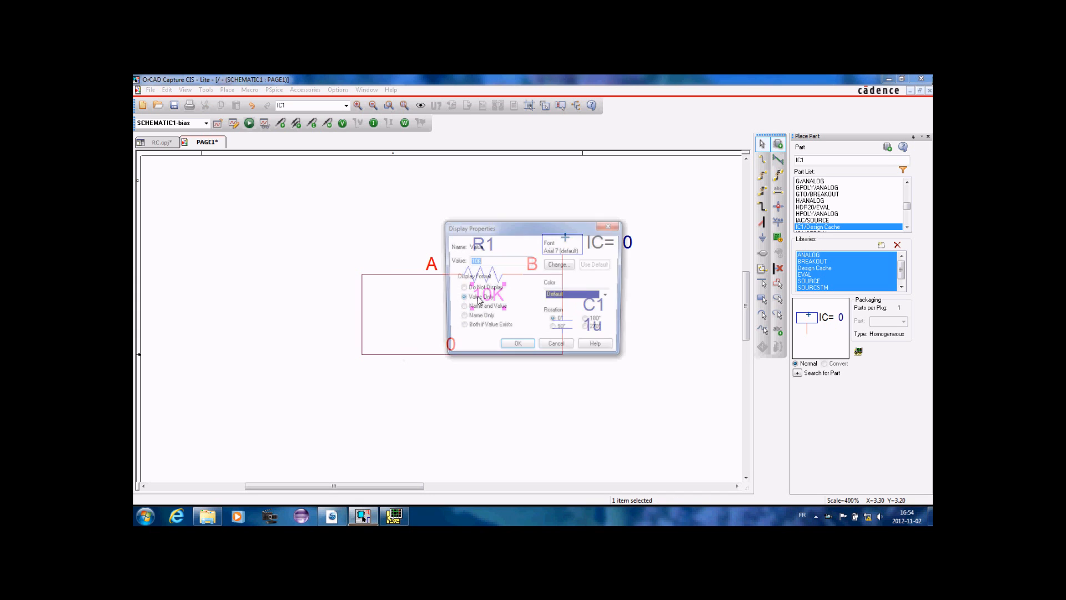
text(100)
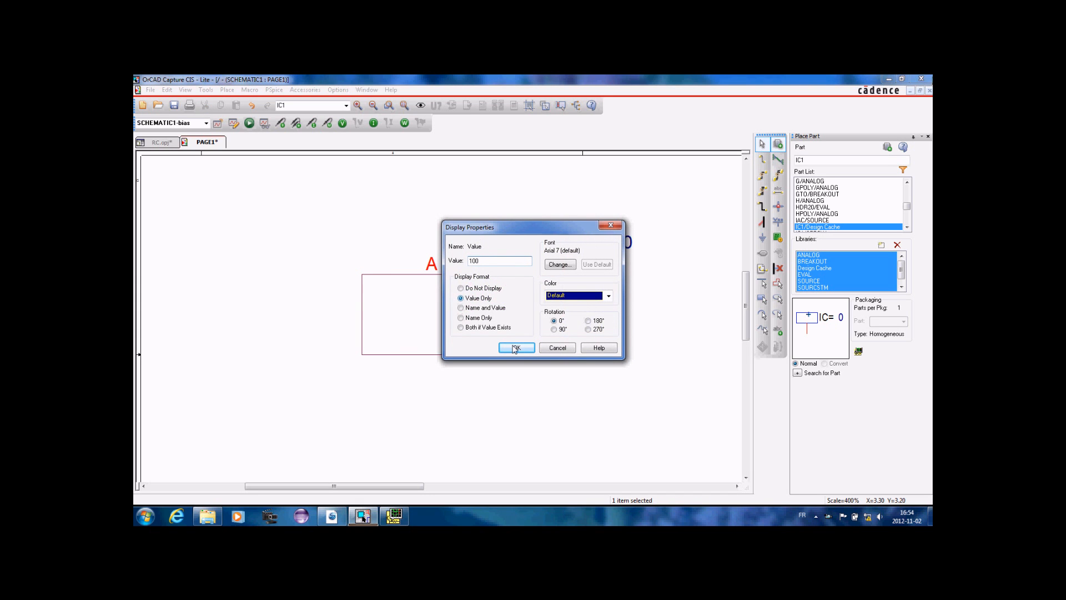
click(511, 347)
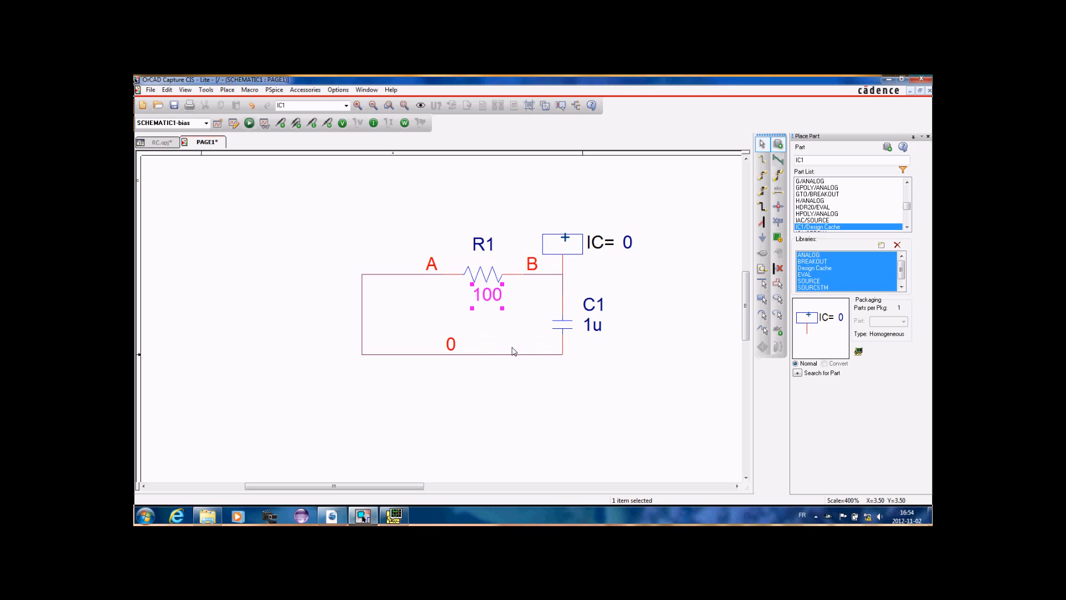
Set the value of the IC initial condition part at node B to 10V.
double_click(626, 245)
text(1)
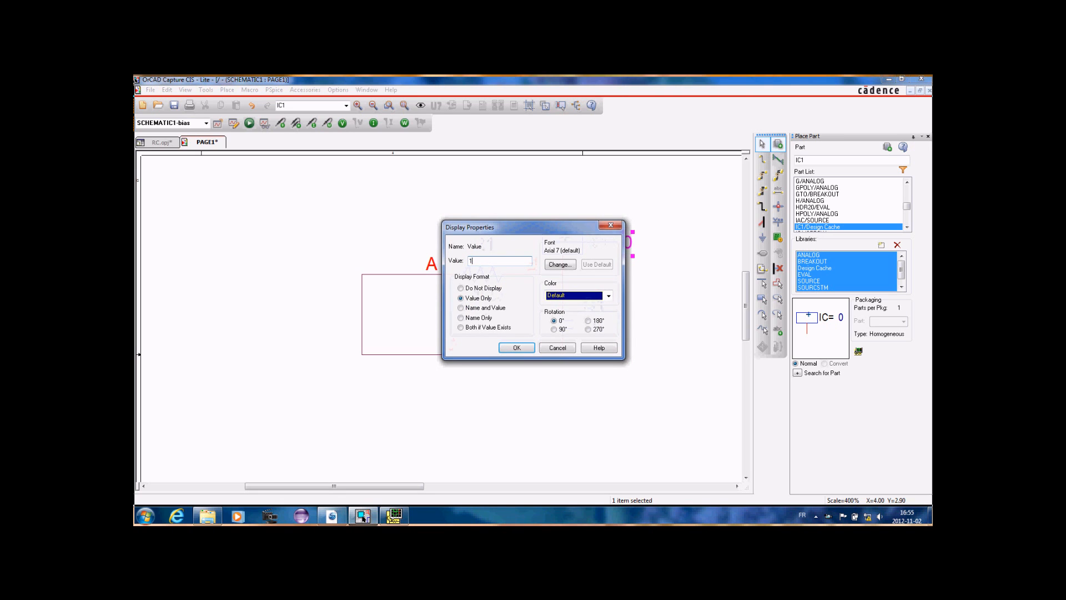
text(0V)
key(Return)
click(534, 393)
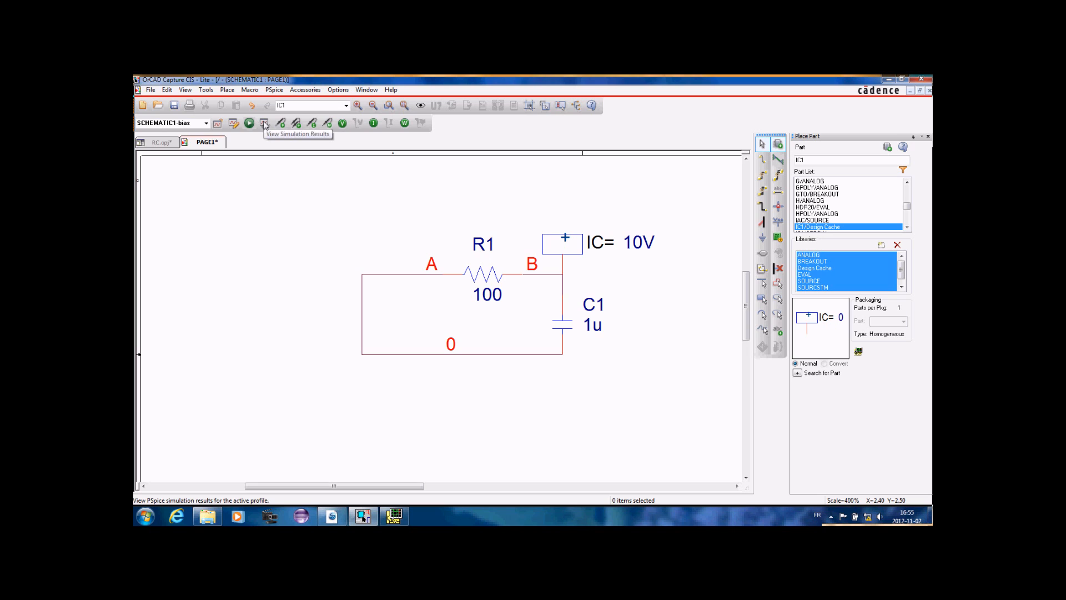
Set the run to time of the transient analysis to 500u in the simulation settings.
click(235, 125)
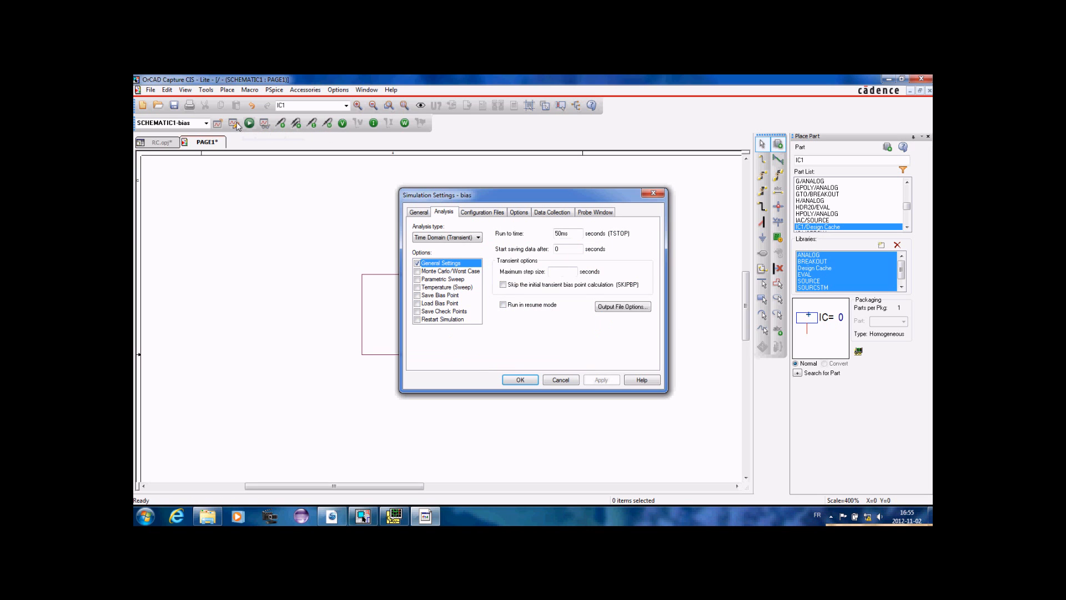
click(568, 234)
key(BackSpace)
key(BackSpace)
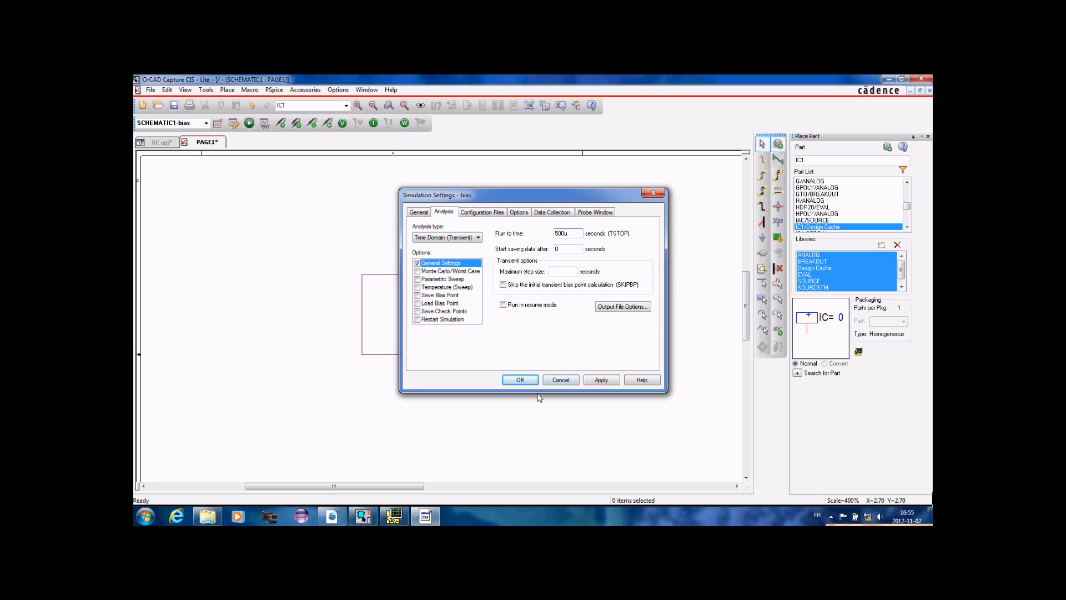
click(522, 380)
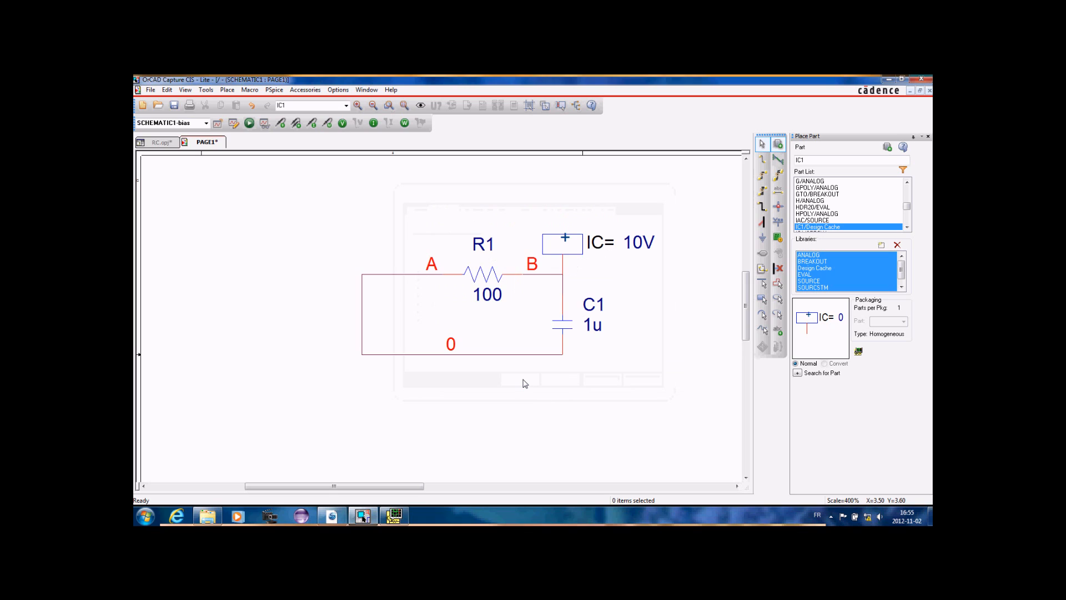
Delete the net alias A from the wire beside R1 and run the PSpice simulation.
click(433, 269)
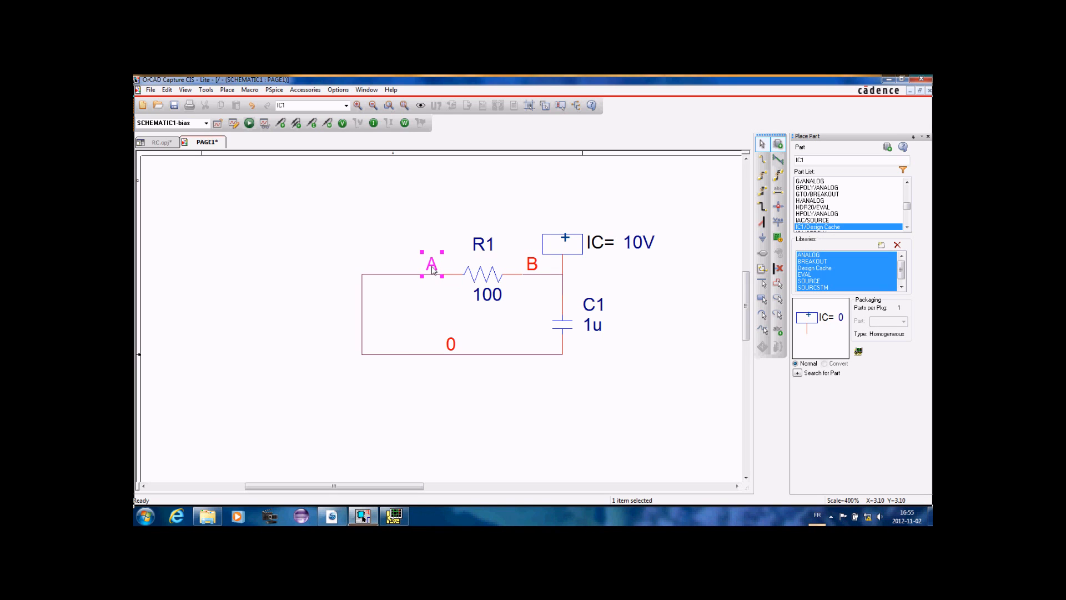
key(Delete)
click(251, 125)
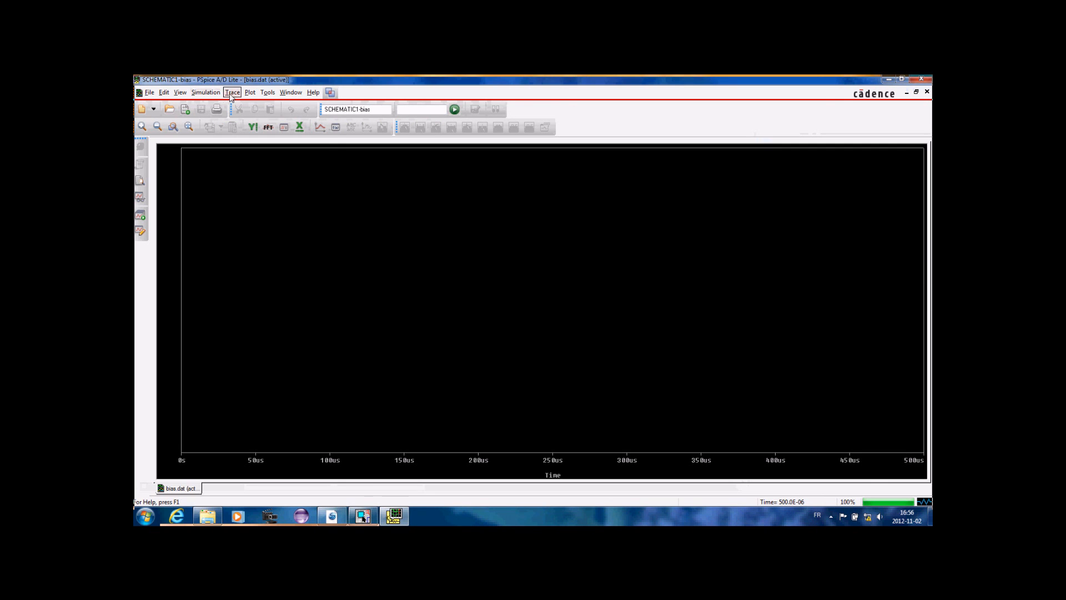
Plot the capacitor voltage trace V(B) on the empty graph.
click(232, 93)
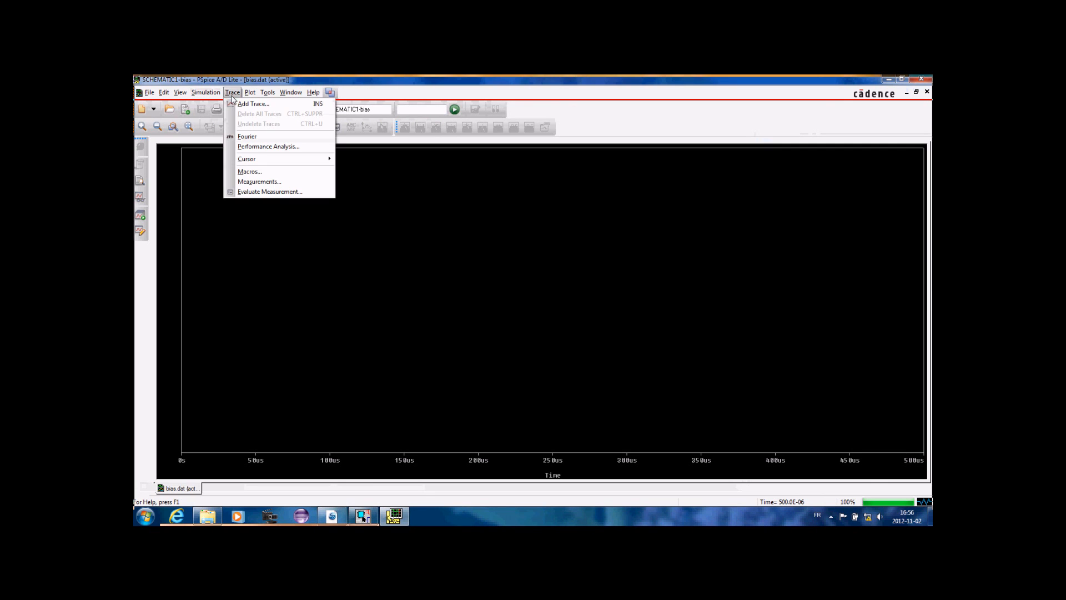
click(240, 105)
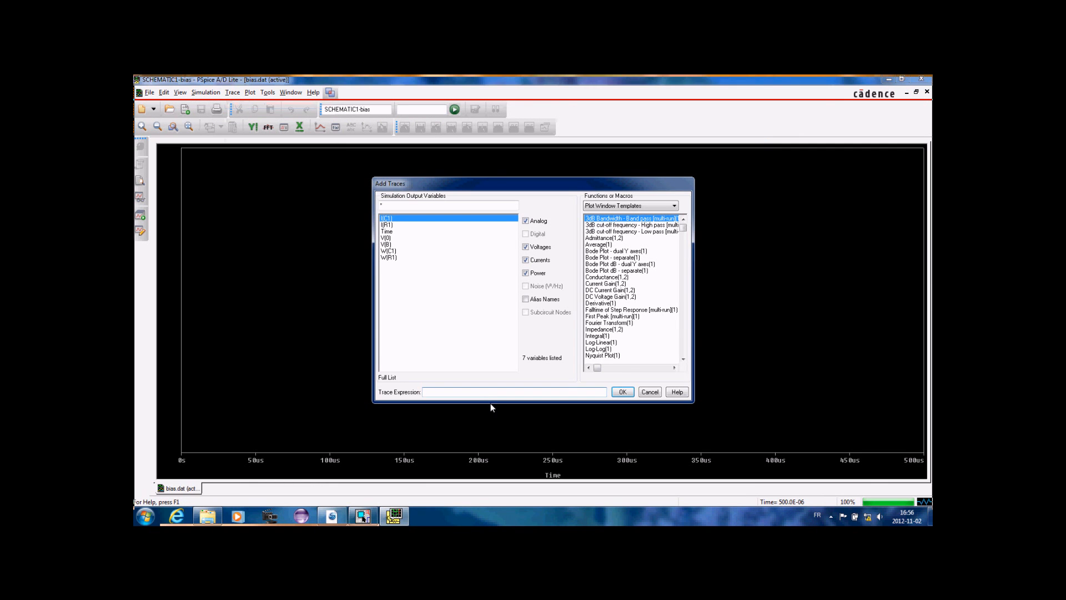
click(386, 245)
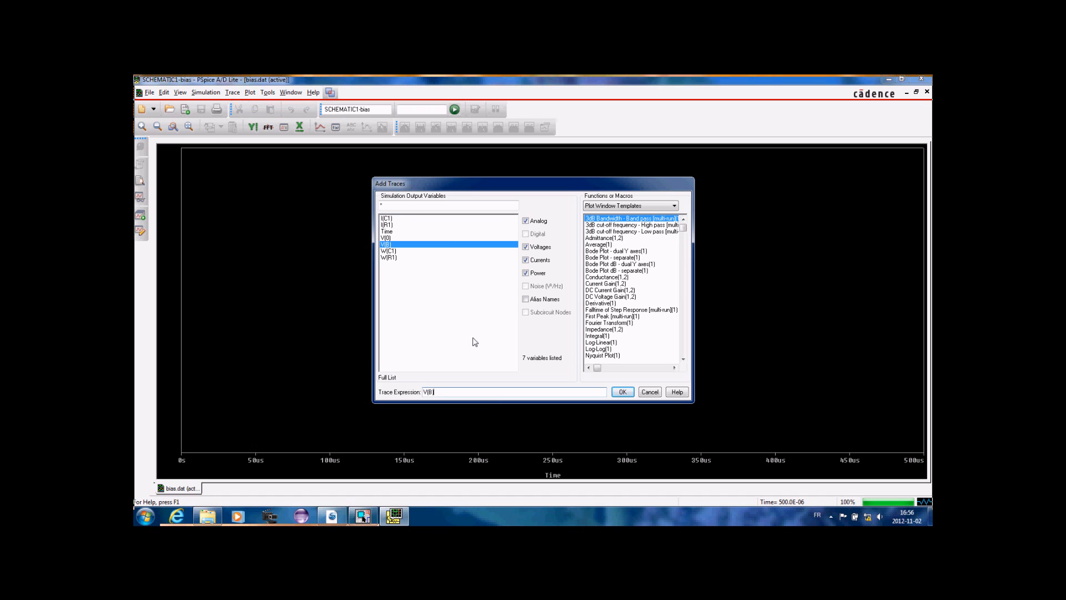
click(622, 391)
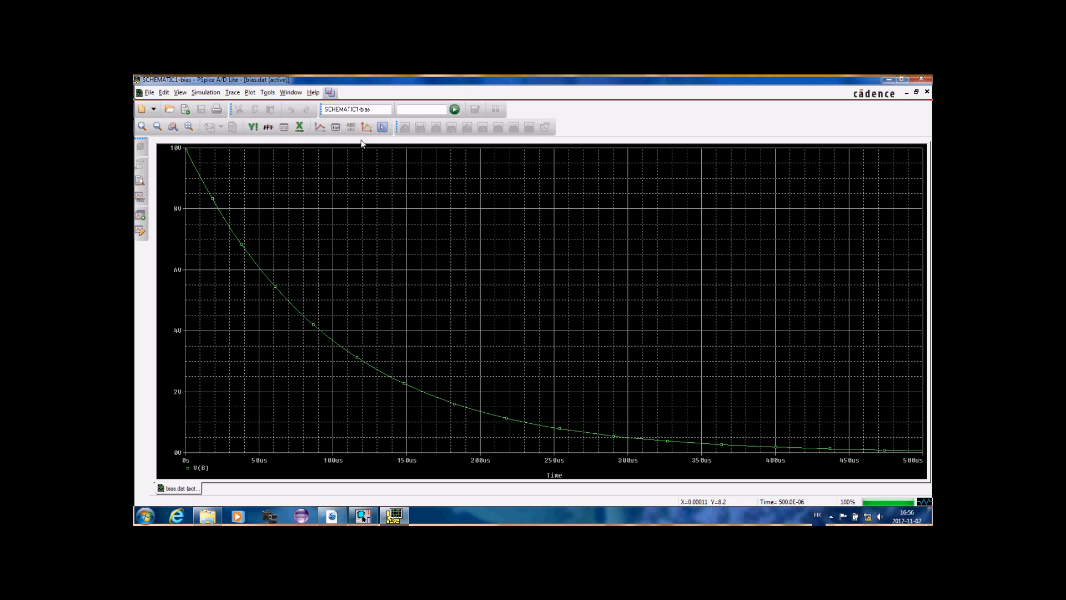
Turn on the cursors and read the V(B) curve at 100 µs.
click(382, 127)
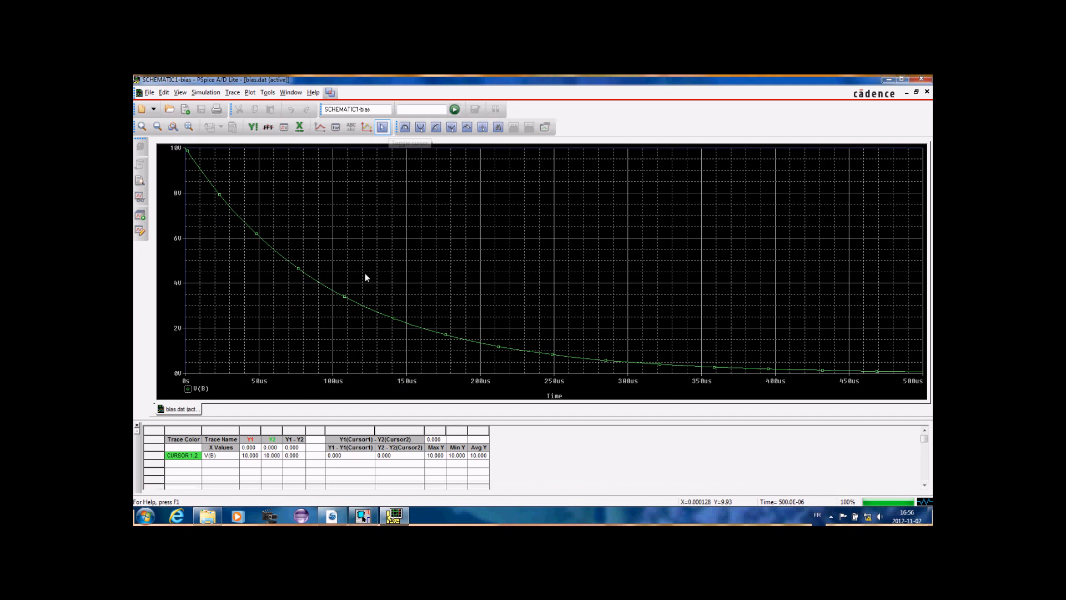
click(333, 358)
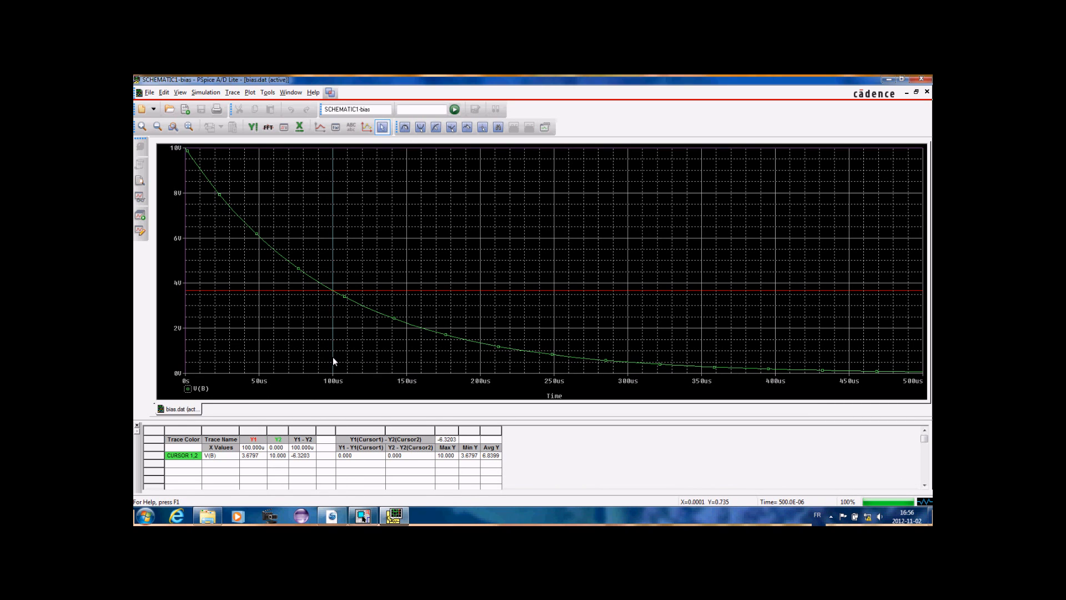